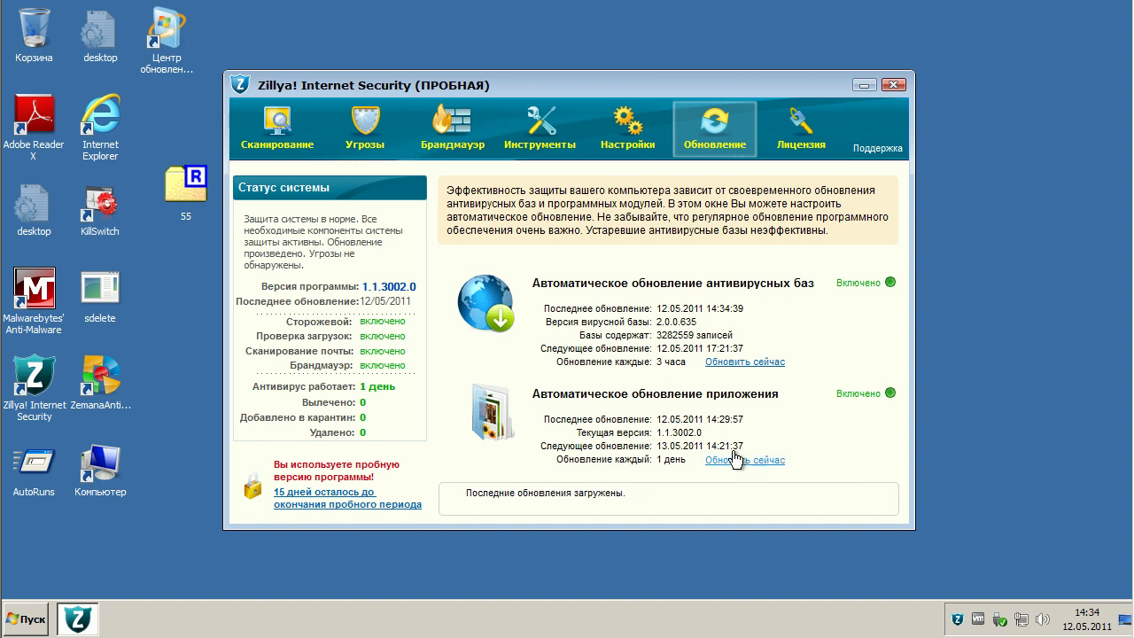
- Close the Zillya! main window and dismiss its background-protection notice
{"action": "left_click", "coordinate": [893, 86]}
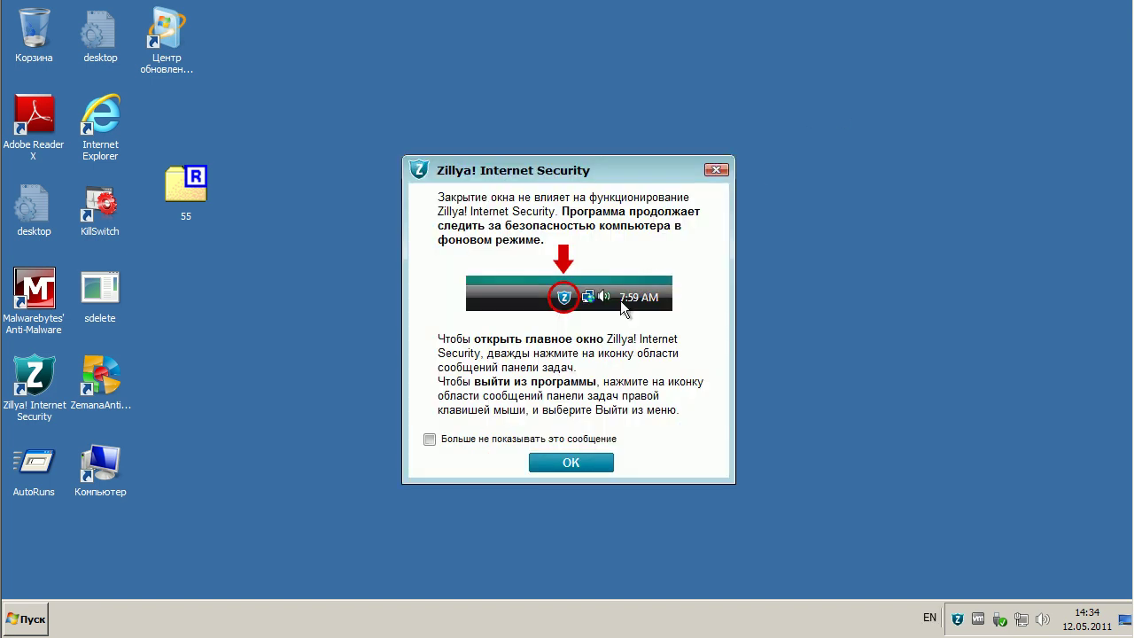
{"action": "left_click", "coordinate": [576, 458]}
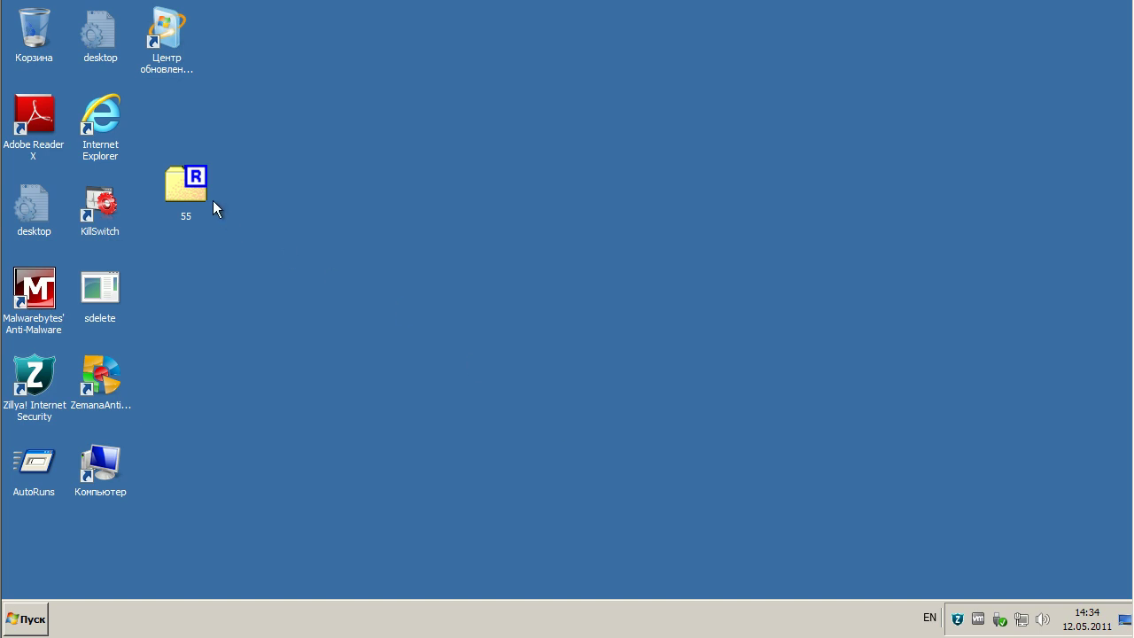
- Open 55.rar in 7-Zip and extract its 22 files to Desktop\1, entering the archive password
{"action": "right_click", "coordinate": [189, 182]}
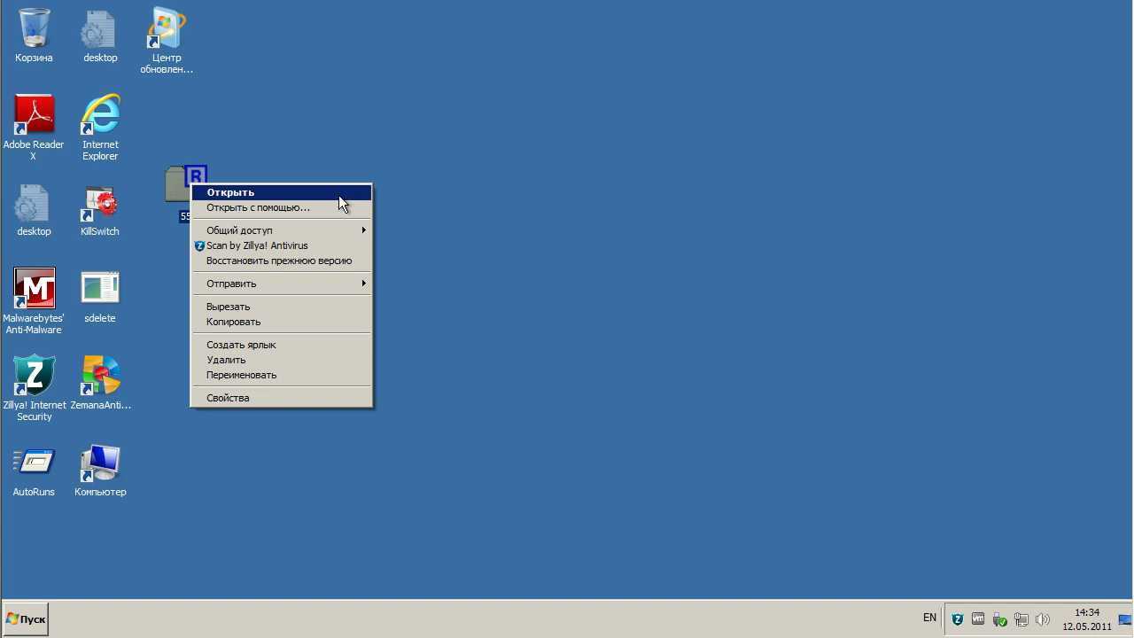
{"action": "left_click", "coordinate": [339, 193]}
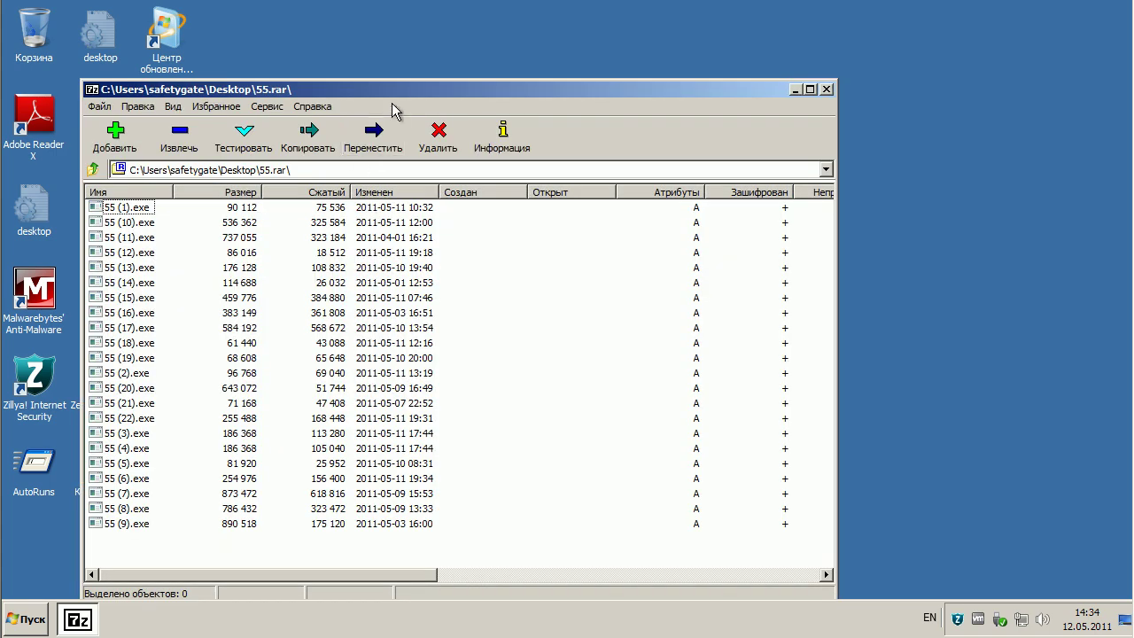
{"action": "left_click_drag", "start_coordinate": [448, 85], "coordinate": [607, 36]}
{"action": "left_click", "coordinate": [334, 85]}
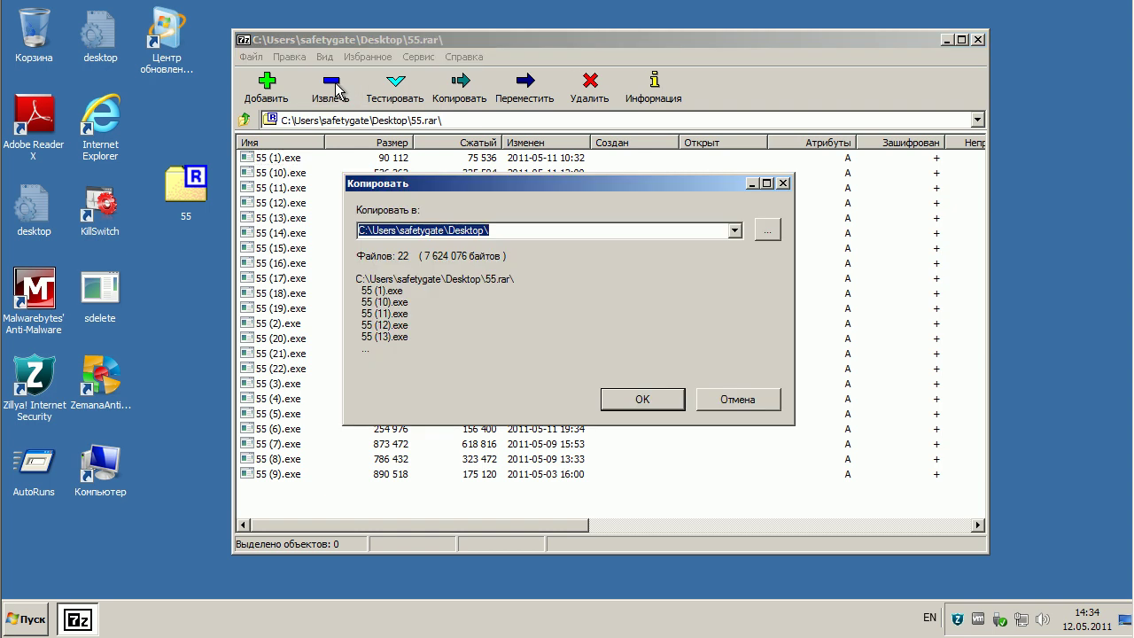
{"action": "left_click", "coordinate": [532, 228]}
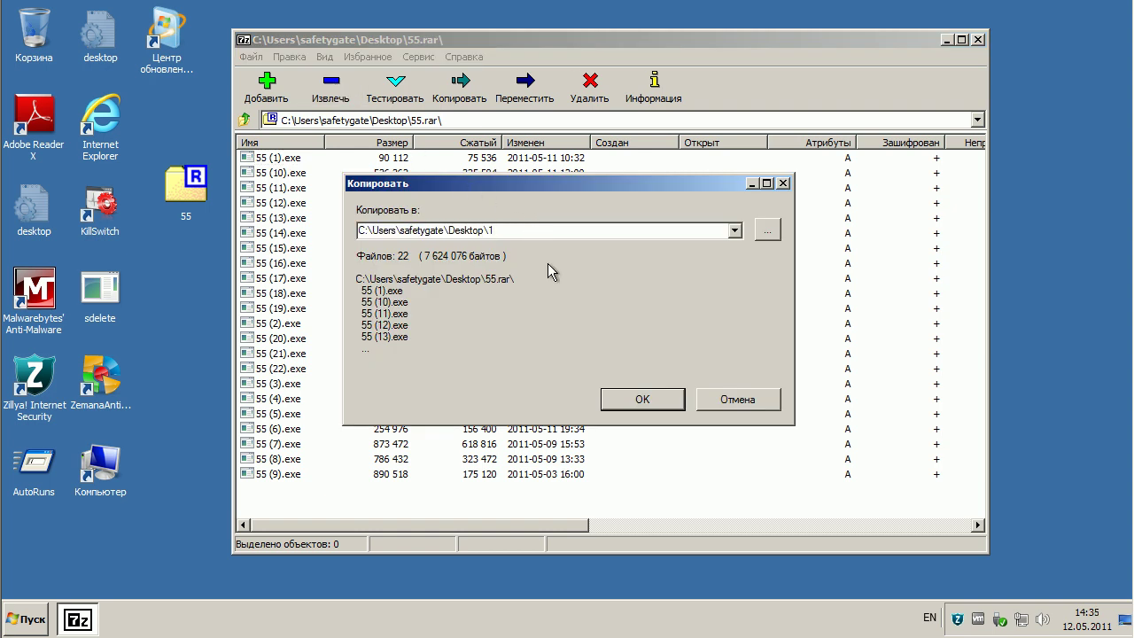
{"action": "left_click", "coordinate": [642, 399]}
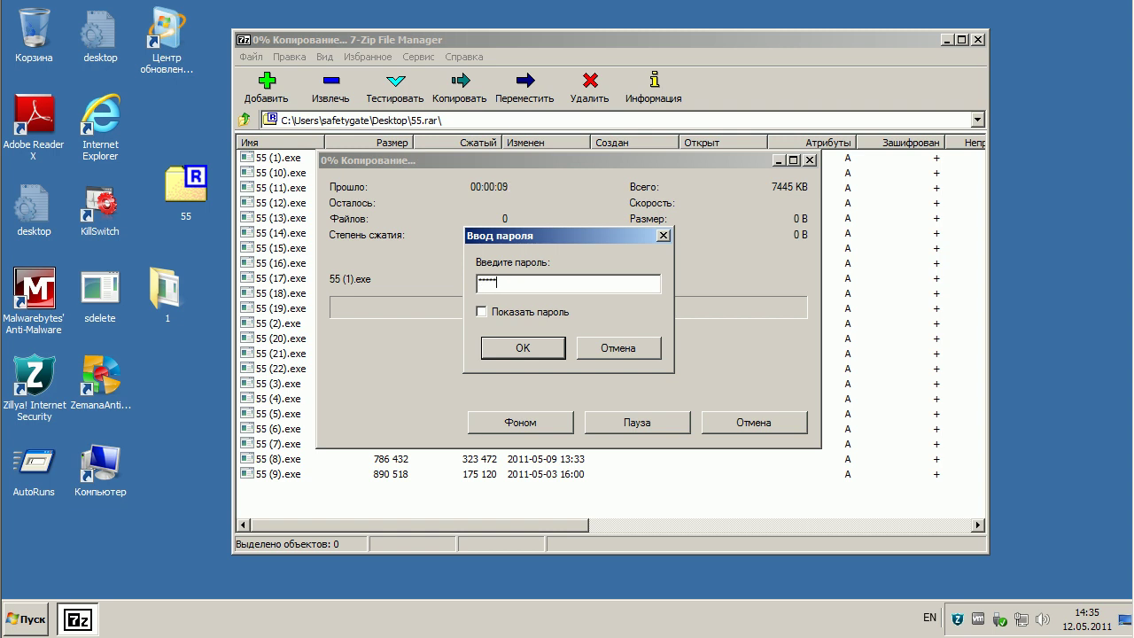
{"action": "left_click", "coordinate": [525, 348]}
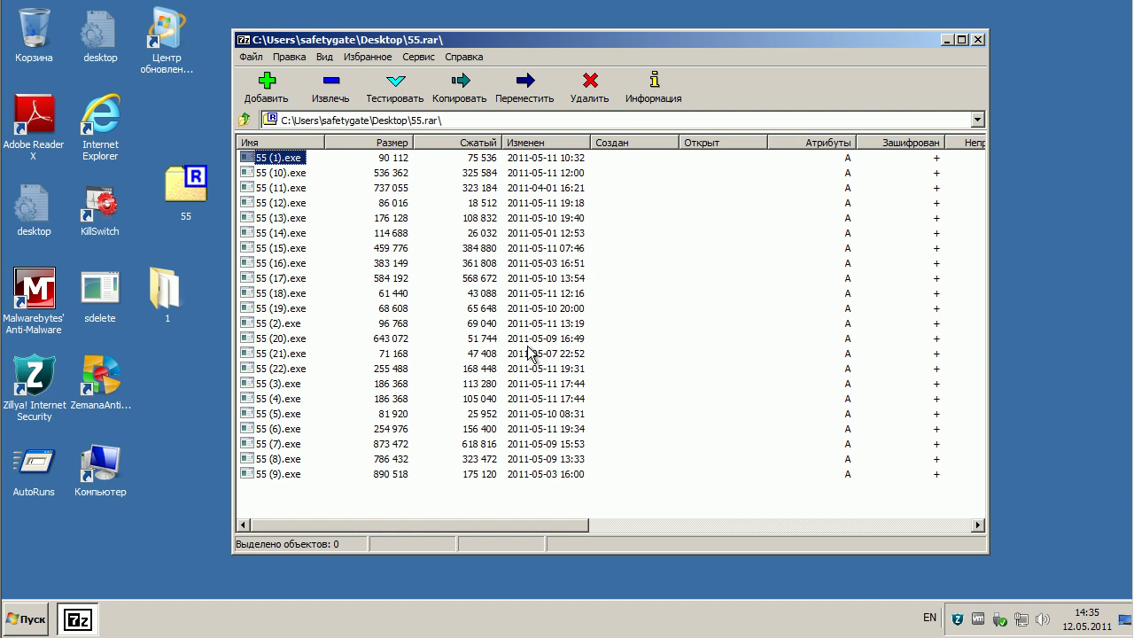
- Open folder 1, let Zillya delete infected 55 (11).exe, and dock a narrower folder window at right
{"action": "left_click", "coordinate": [947, 40]}
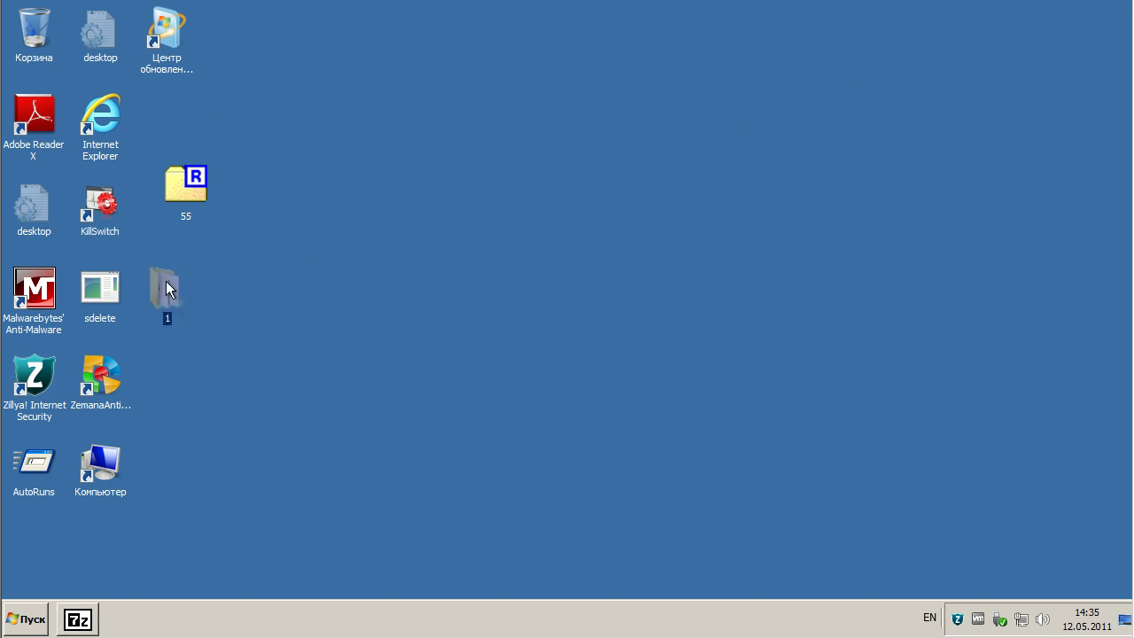
{"action": "double_click", "coordinate": [165, 281]}
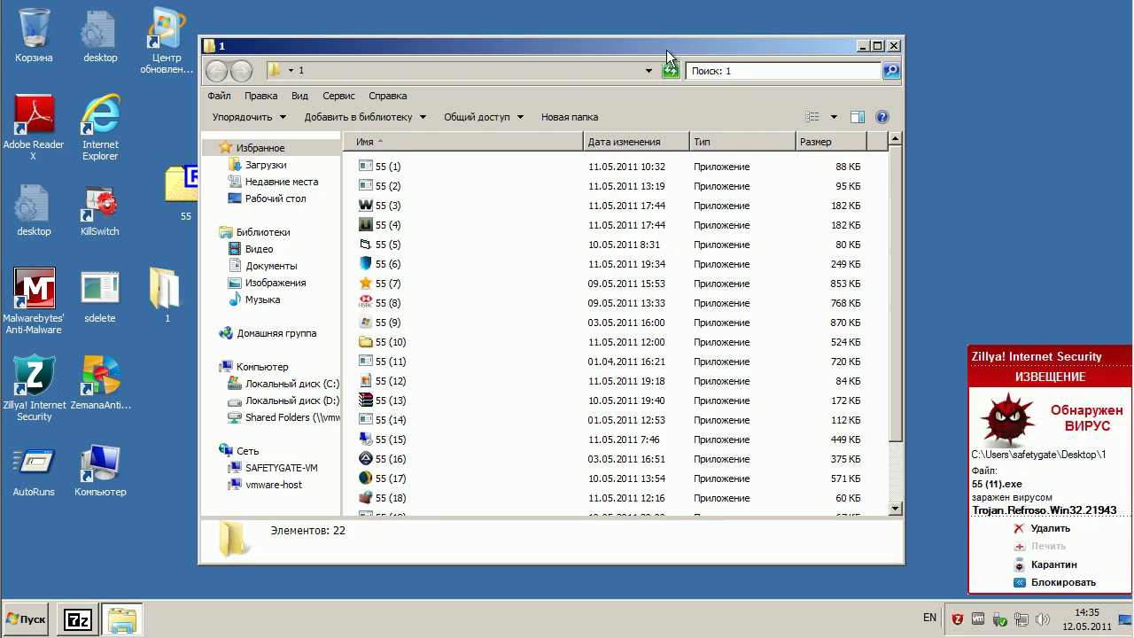
{"action": "left_click", "coordinate": [1047, 529]}
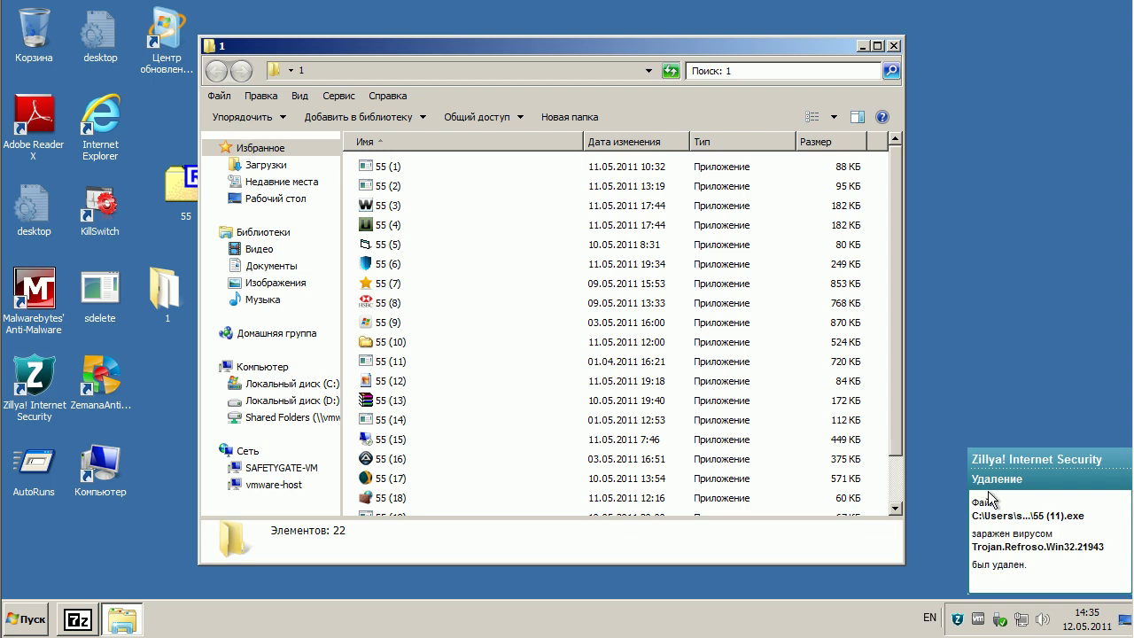
{"action": "left_click_drag", "start_coordinate": [903, 306], "coordinate": [583, 312]}
{"action": "left_click_drag", "start_coordinate": [455, 51], "coordinate": [986, 74]}
- Launch KillSwitch, scroll its process list to the bottom, and run samples 55 (1) and 55 (2)
{"action": "double_click", "coordinate": [110, 207]}
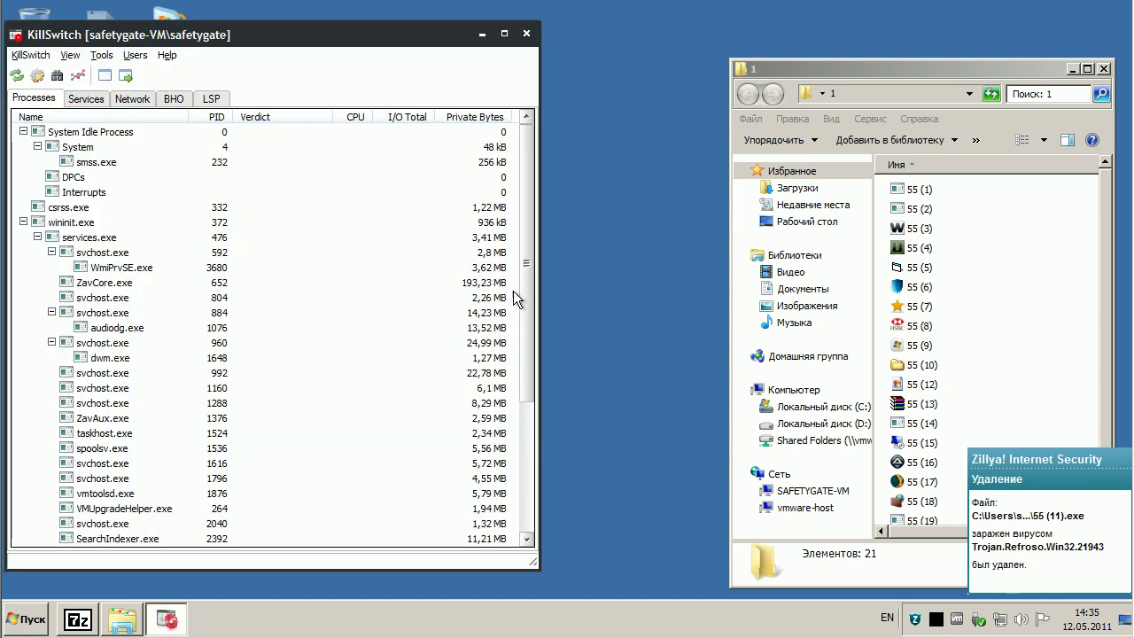
{"action": "left_click_drag", "start_coordinate": [526, 274], "coordinate": [526, 454]}
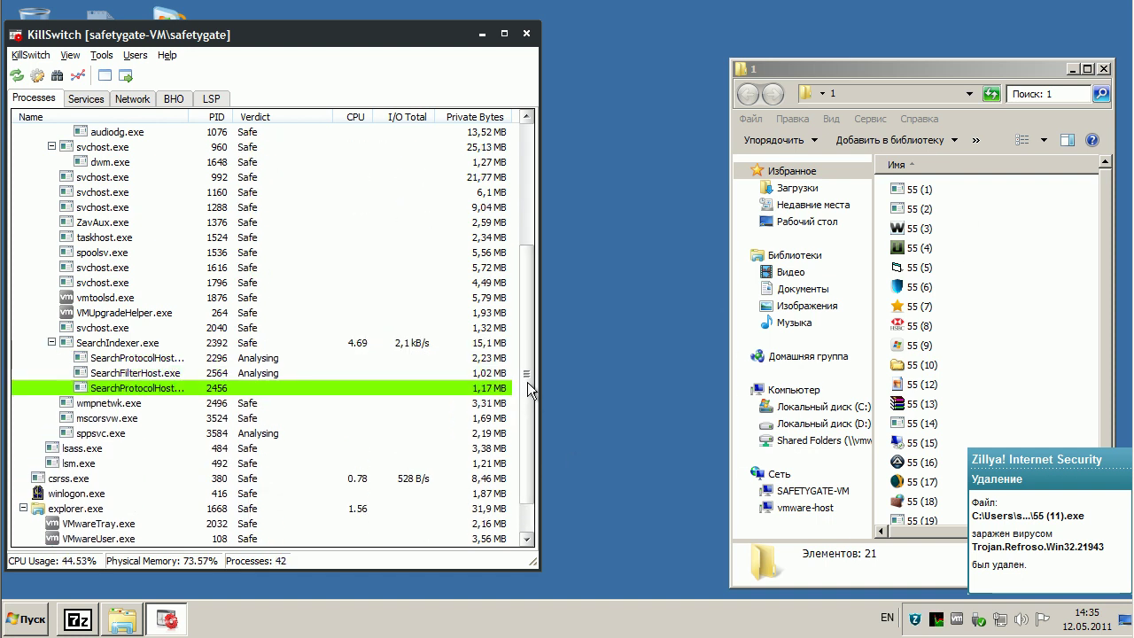
{"action": "left_click_drag", "start_coordinate": [526, 384], "coordinate": [524, 429]}
{"action": "left_click", "coordinate": [913, 190]}
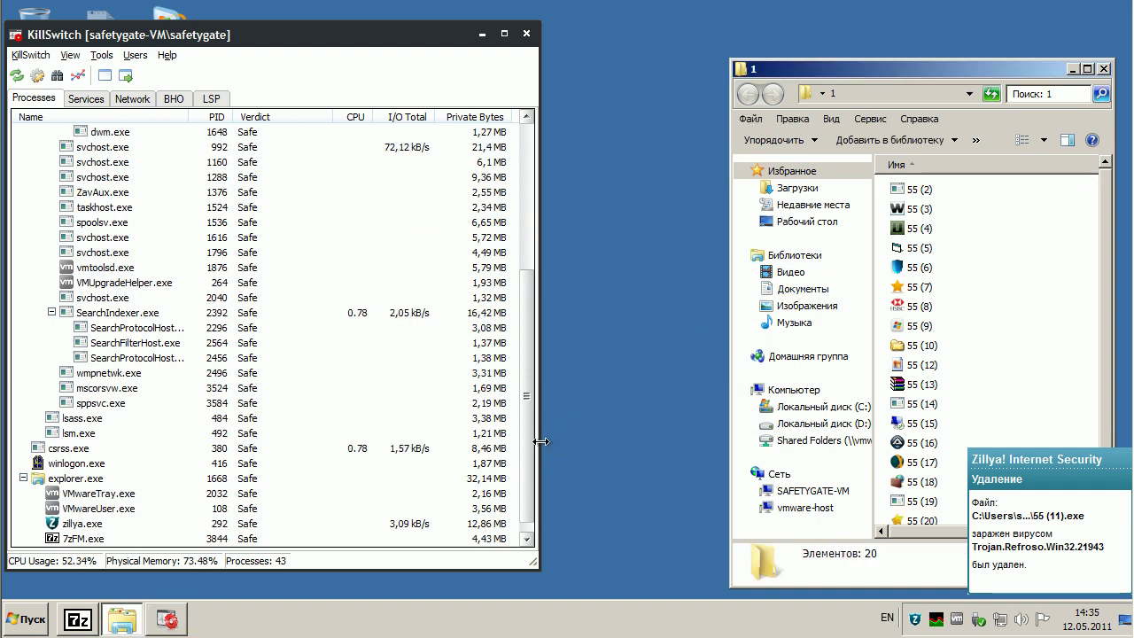
{"action": "left_click_drag", "start_coordinate": [529, 426], "coordinate": [530, 455]}
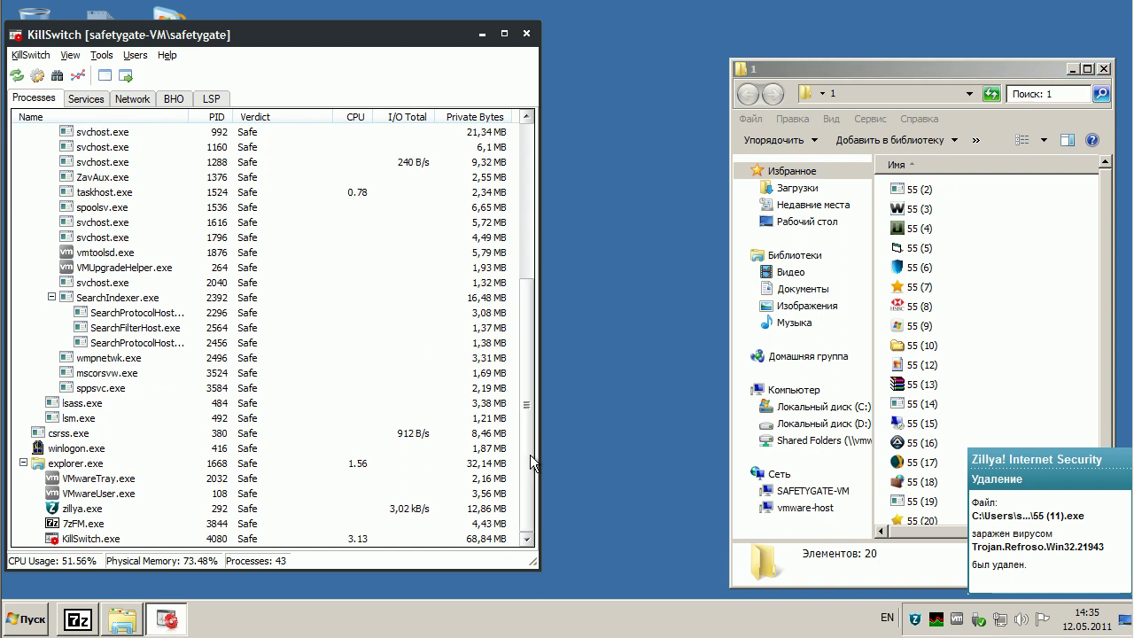
{"action": "left_click", "coordinate": [921, 190]}
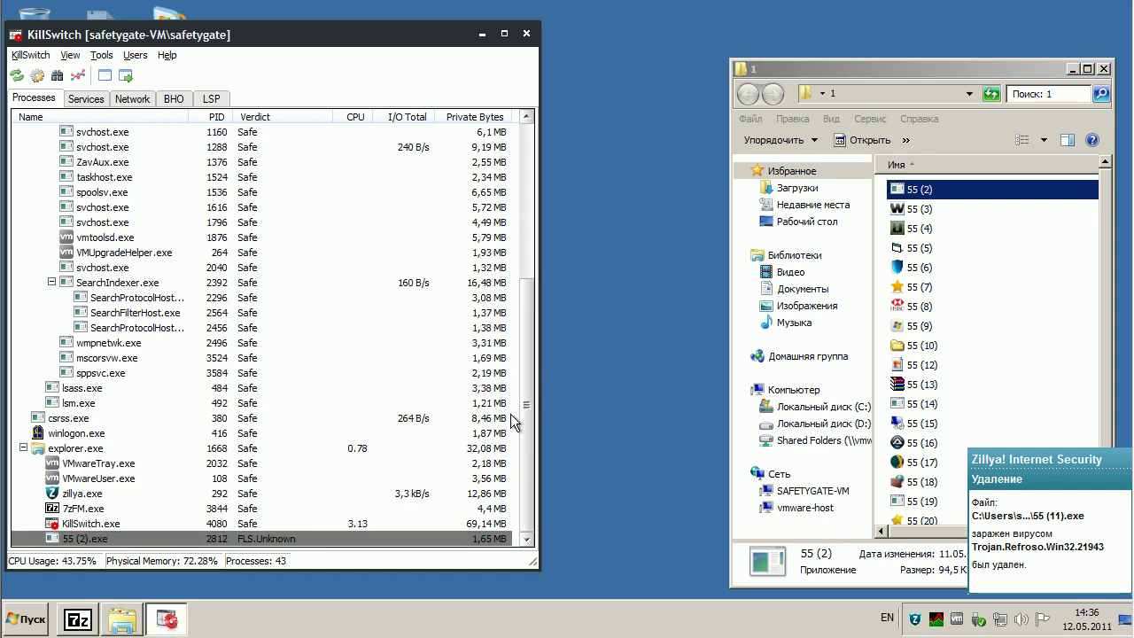
- Run sample 55 (3), close its JRun crash dialog, and refresh folder 1's file list
{"action": "left_click", "coordinate": [920, 210]}
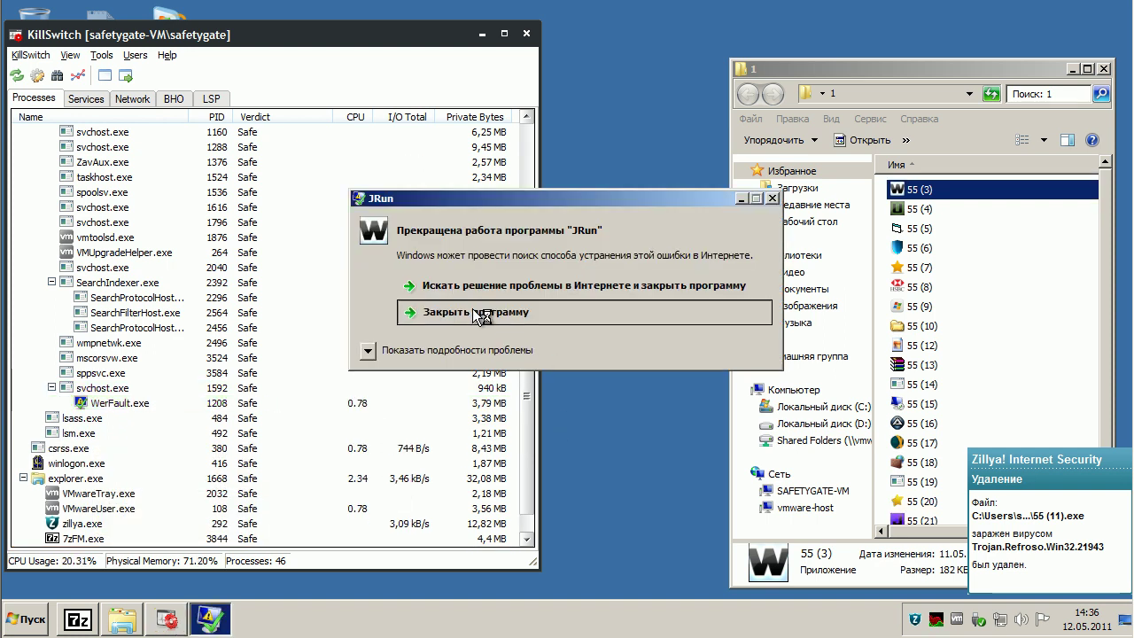
{"action": "left_click", "coordinate": [472, 309]}
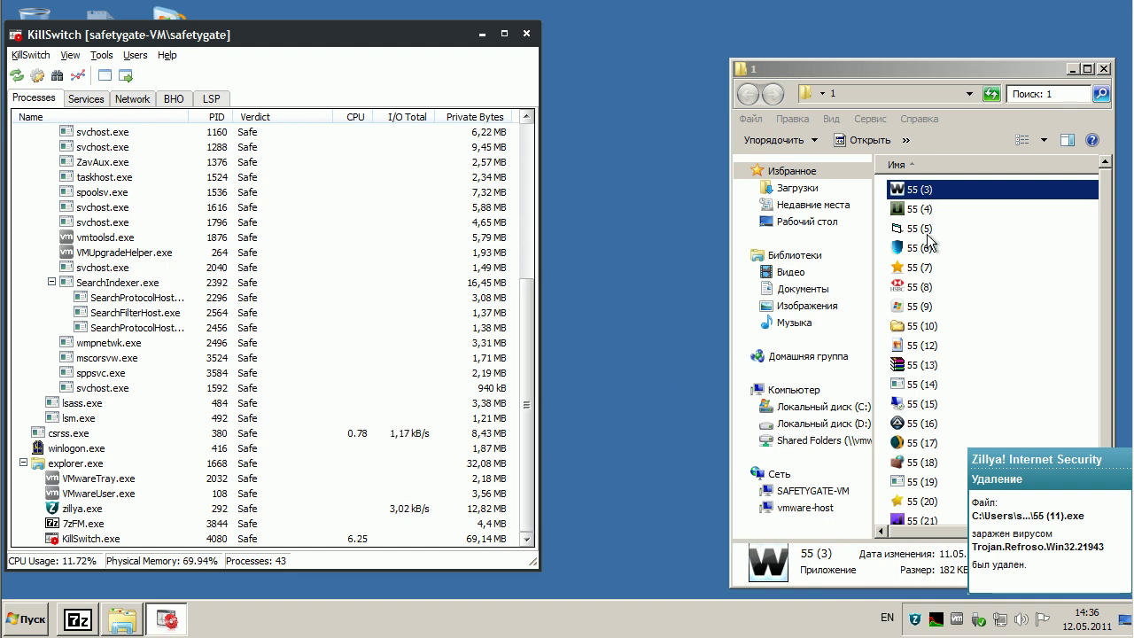
{"action": "left_click", "coordinate": [990, 94]}
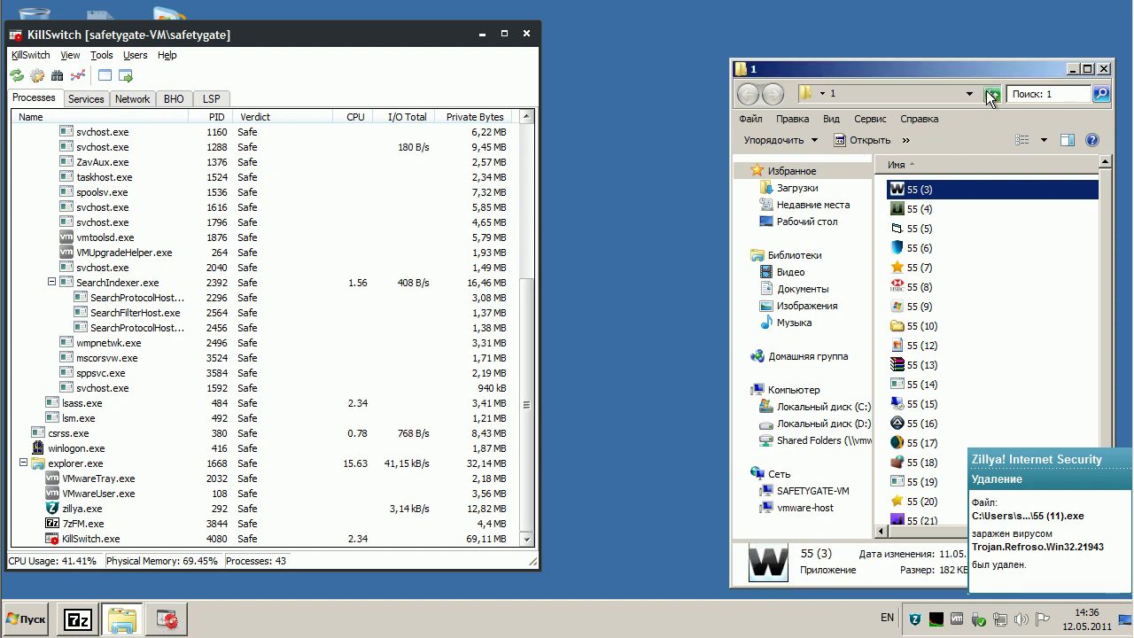
{"action": "left_click", "coordinate": [925, 213]}
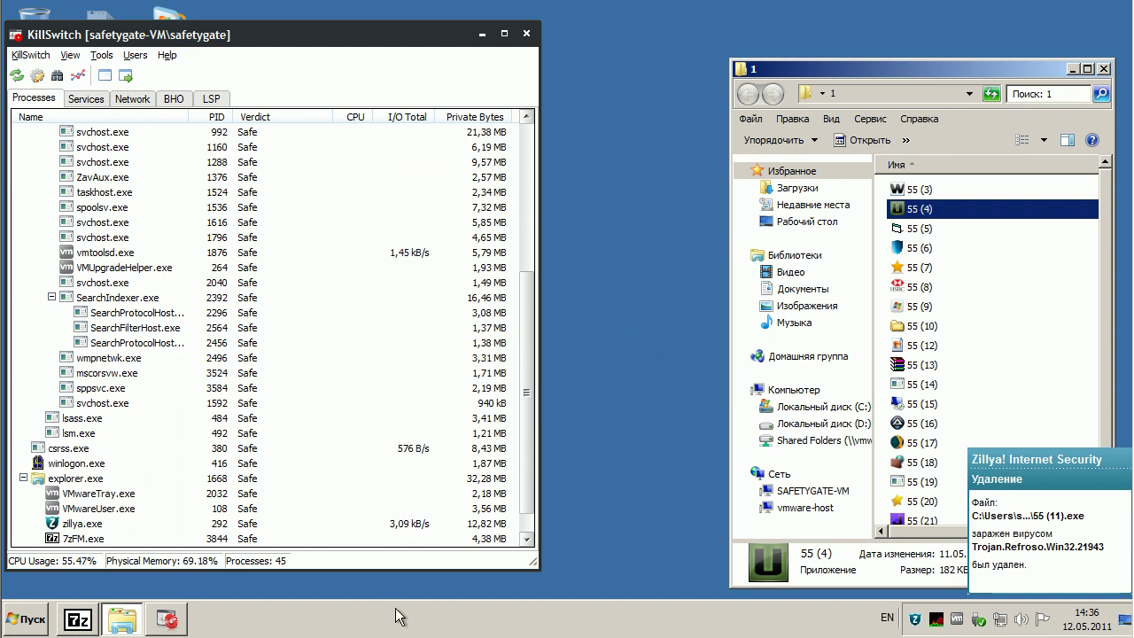
- Run samples 55 (4), 55 (5) and 55 (6), closing the JRun crash and Run-time error '53' dialogs
{"action": "left_click", "coordinate": [522, 501]}
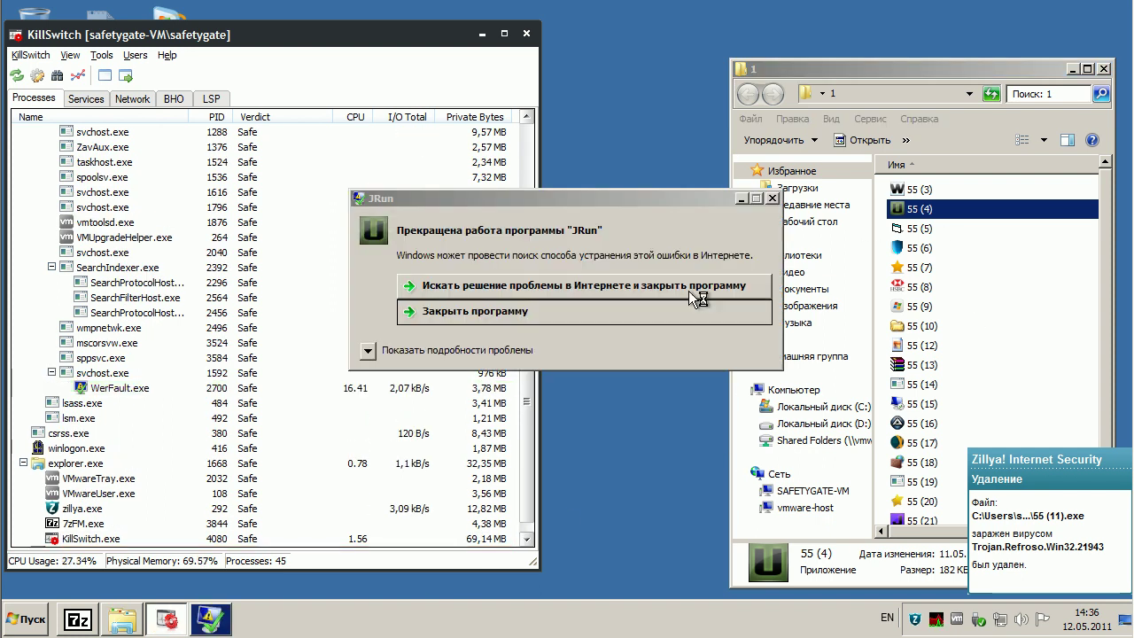
{"action": "left_click", "coordinate": [478, 312]}
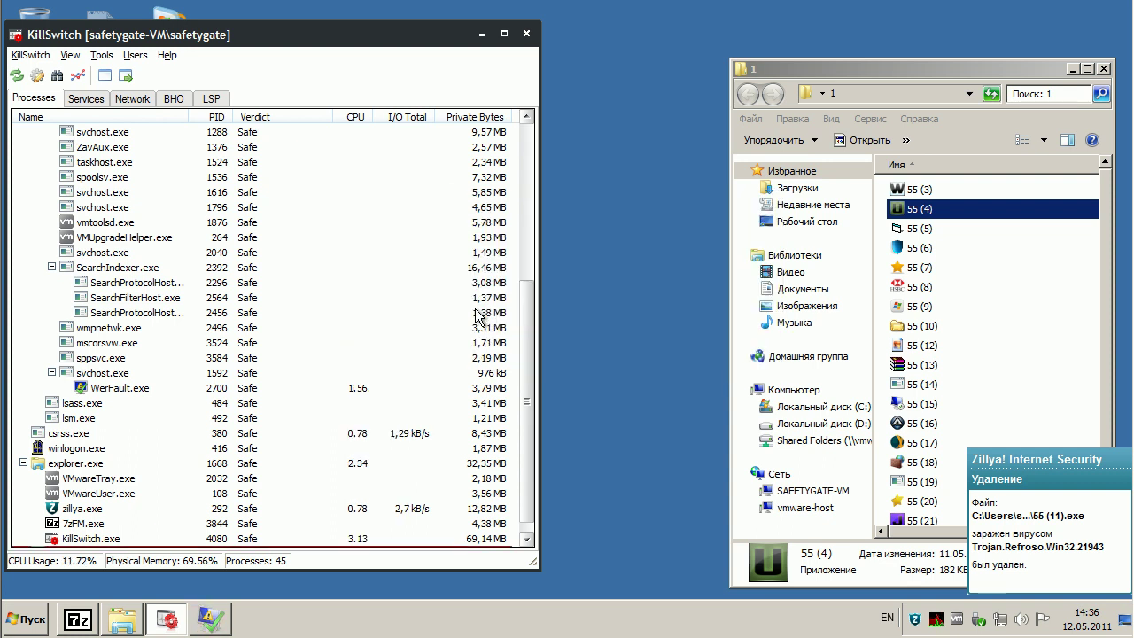
{"action": "left_click", "coordinate": [922, 228]}
{"action": "double_click", "coordinate": [922, 229]}
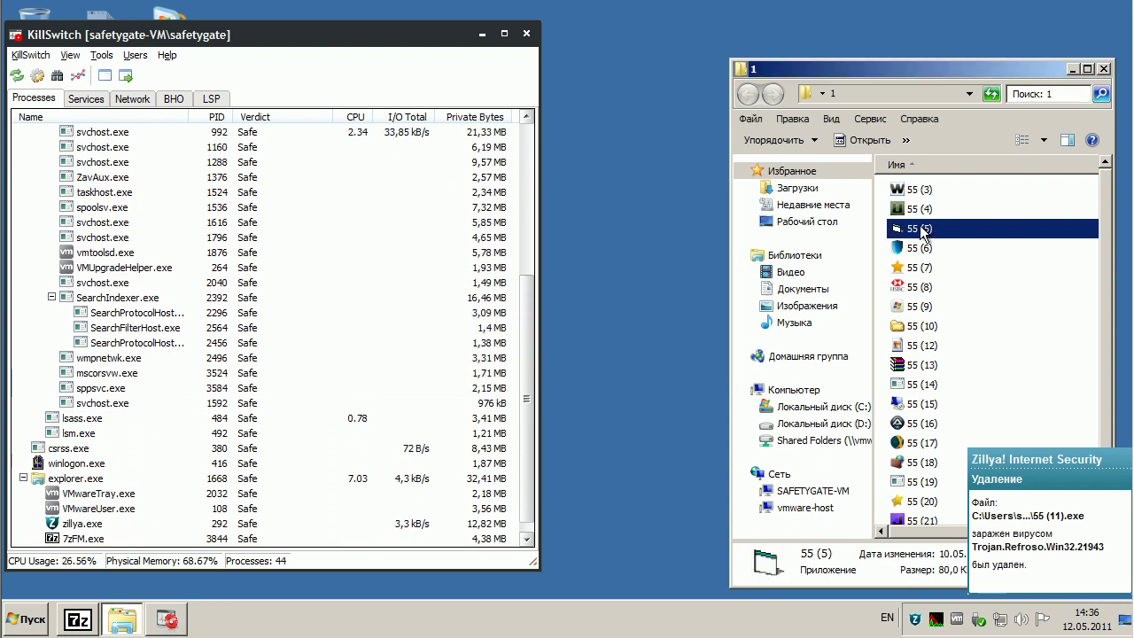
{"action": "left_click", "coordinate": [617, 365]}
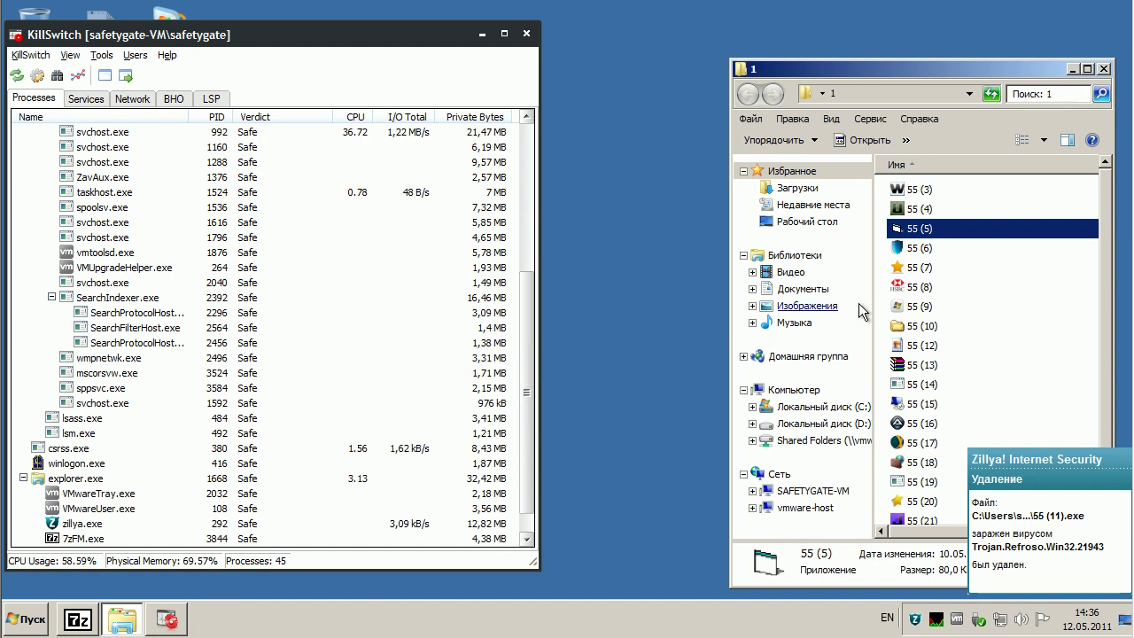
{"action": "left_click", "coordinate": [923, 250]}
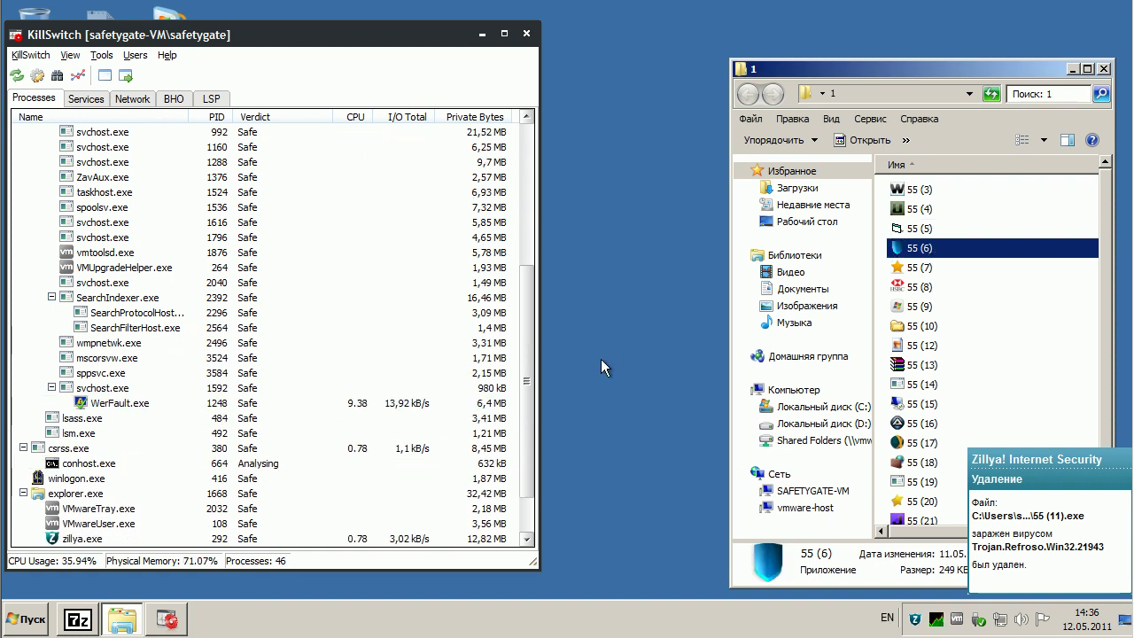
{"action": "left_click_drag", "start_coordinate": [524, 362], "coordinate": [527, 421]}
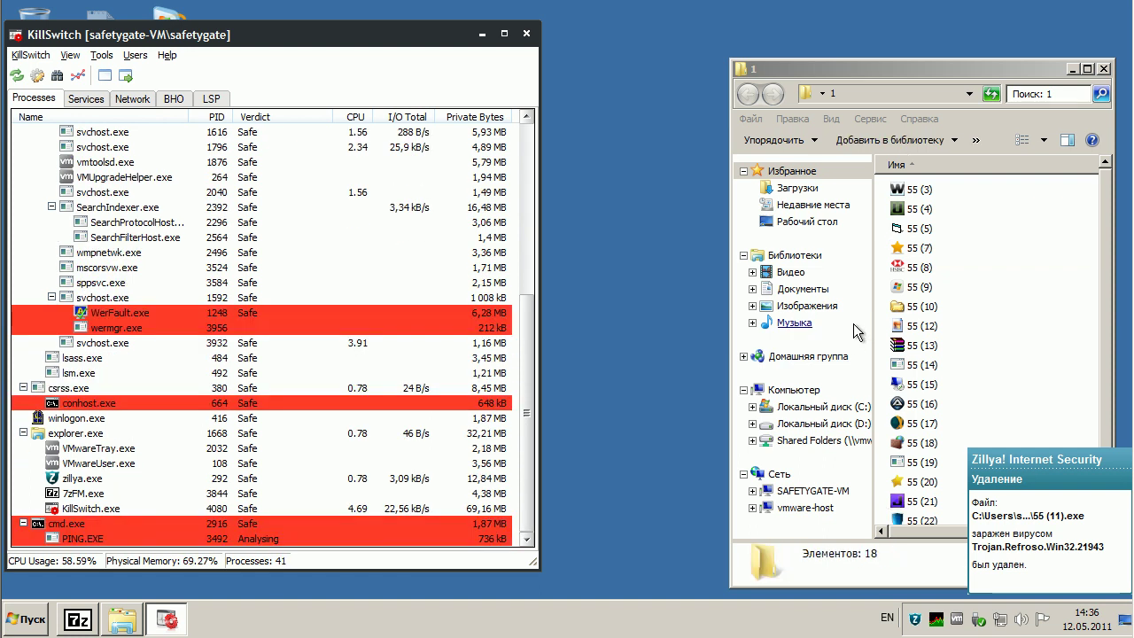
- Run sample 55 (7), watch it in KillSwitch, then launch sample 55 (8)
{"action": "double_click", "coordinate": [930, 247]}
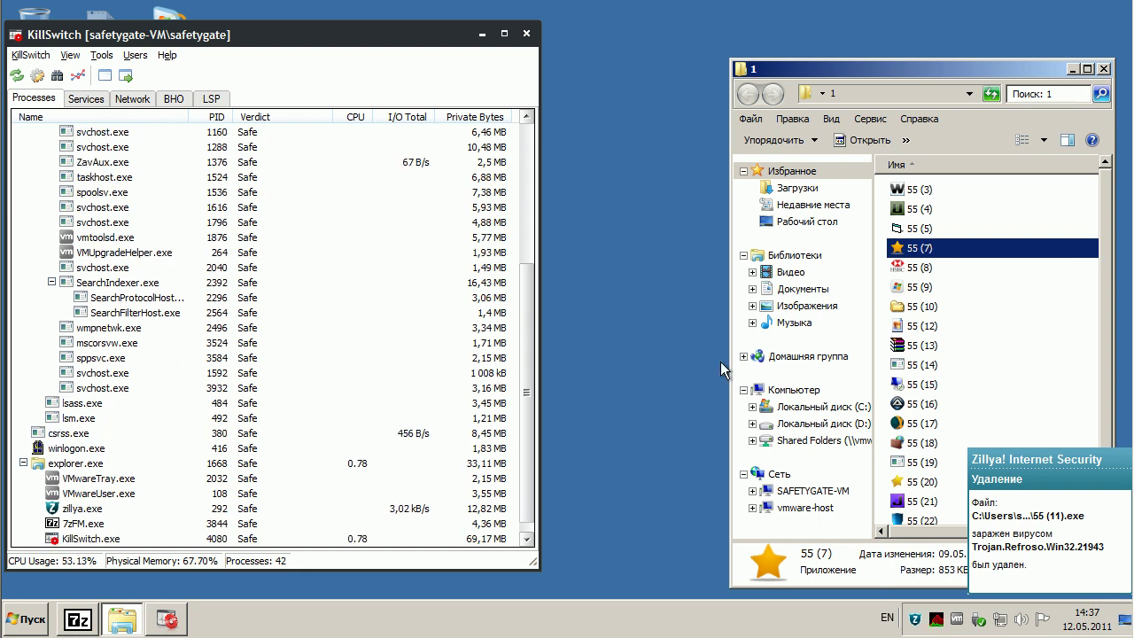
{"action": "left_click", "coordinate": [533, 416]}
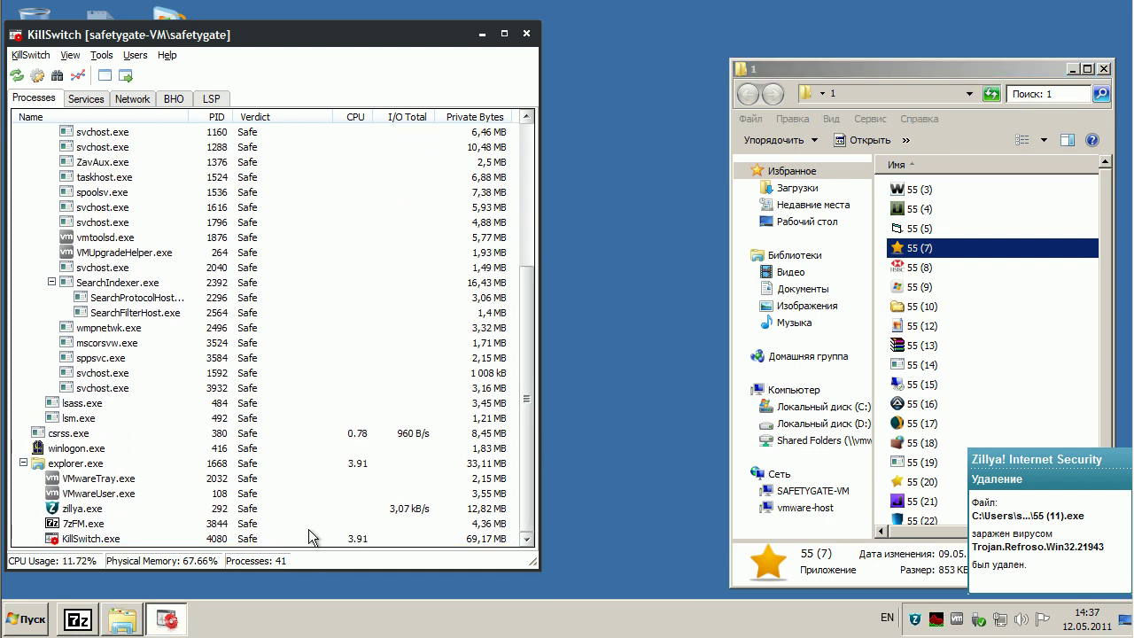
{"action": "left_click", "coordinate": [916, 266]}
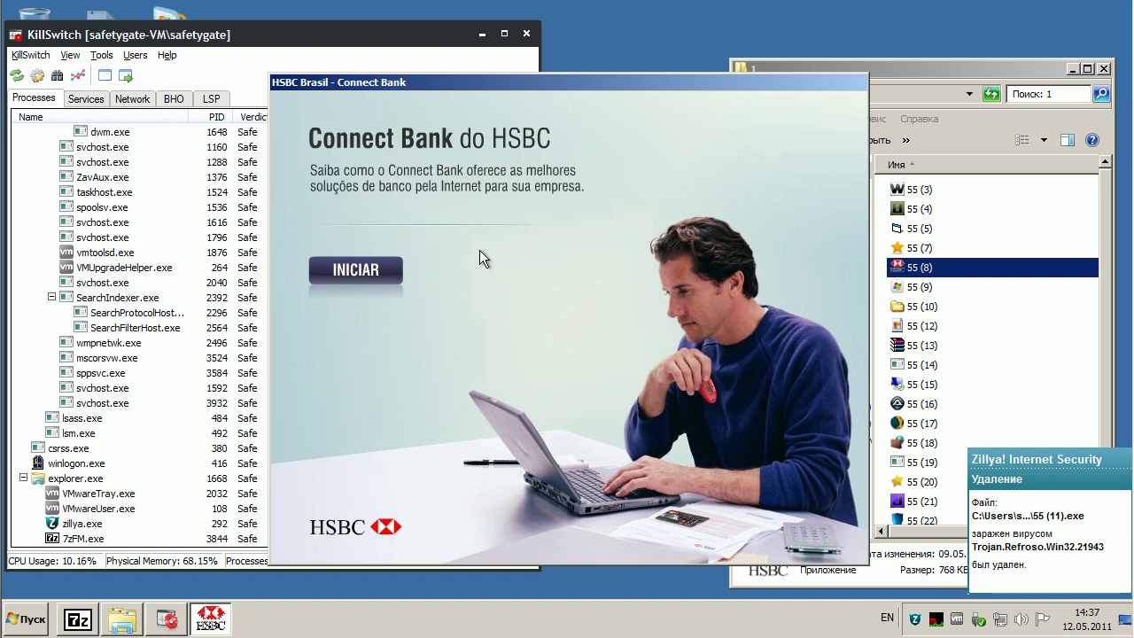
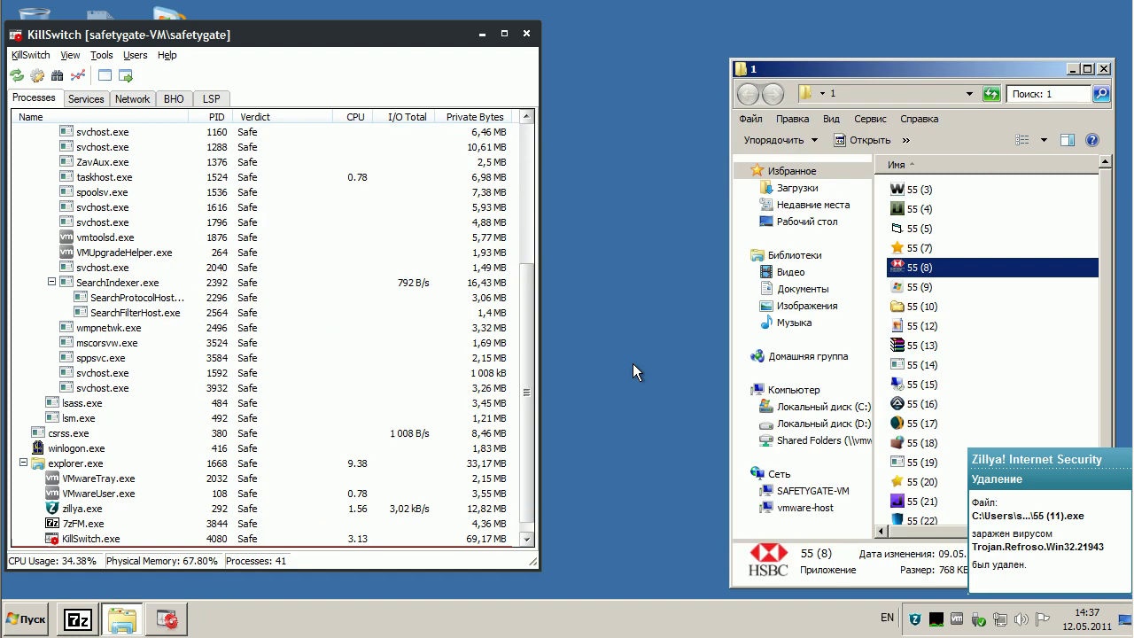
- Run sample 55 (9) and select its FLS.Unknown process (PID 3204) in KillSwitch
{"action": "left_click", "coordinate": [925, 289]}
{"action": "mouse_move", "coordinate": [920, 294]}
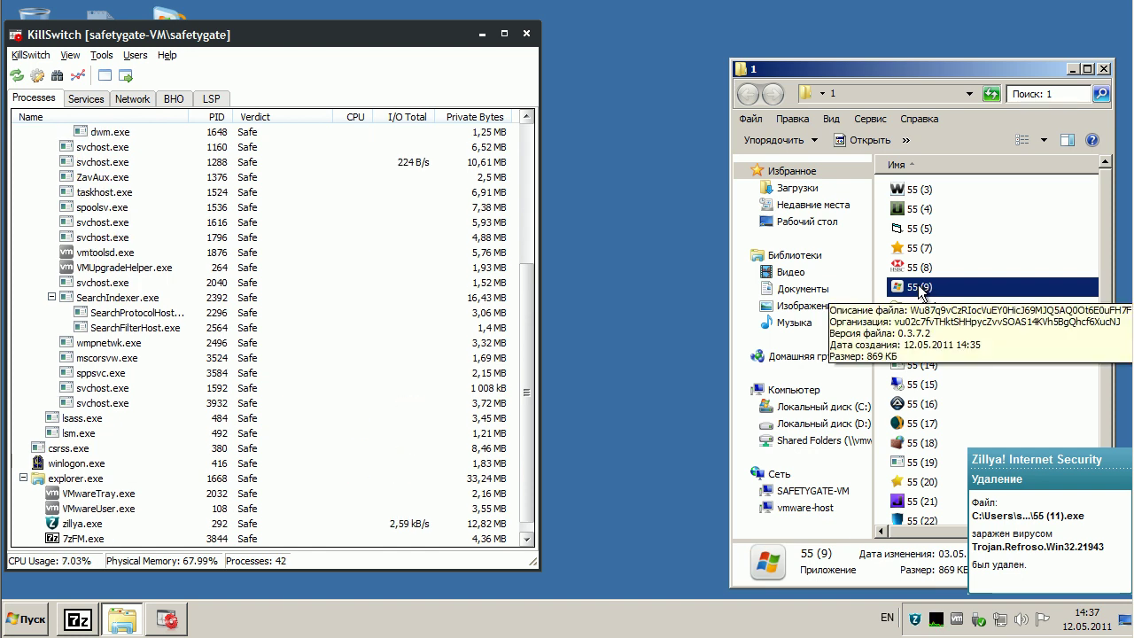
{"action": "double_click", "coordinate": [920, 287]}
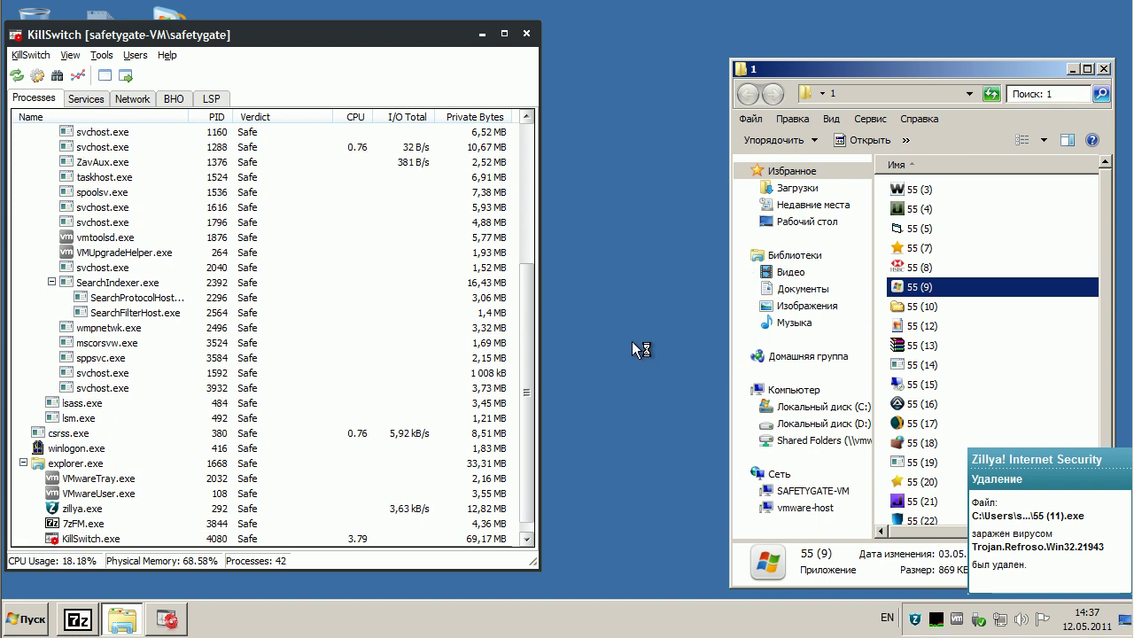
{"action": "left_click", "coordinate": [528, 376]}
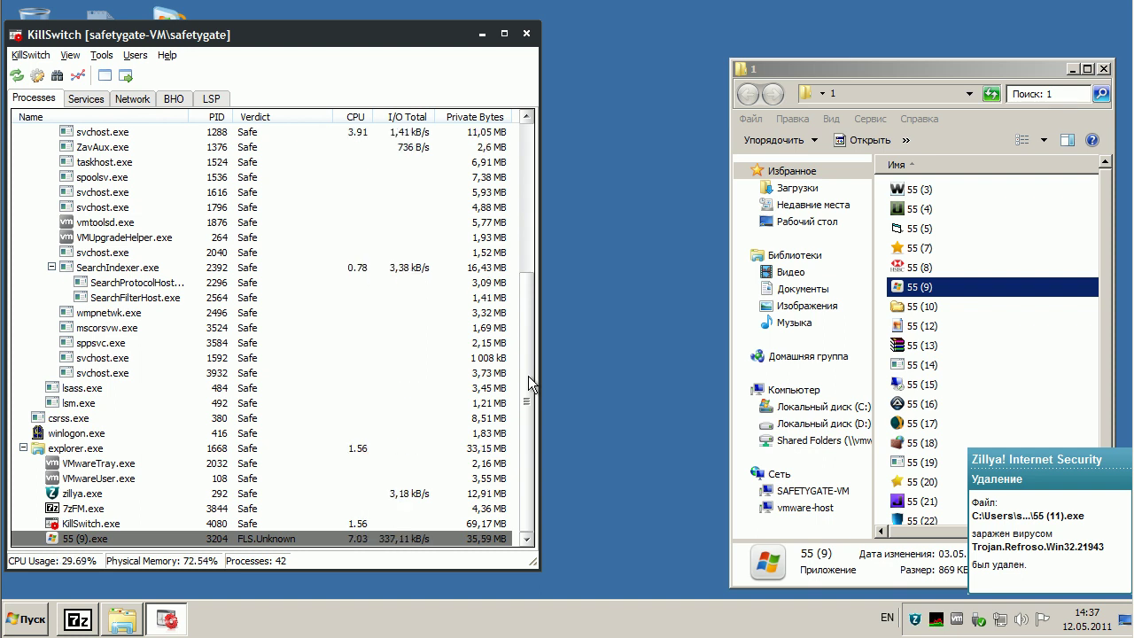
- Select 55 (10), then run 55 (12), which KillSwitch flags as CAMAS.Malware
{"action": "left_click", "coordinate": [918, 305]}
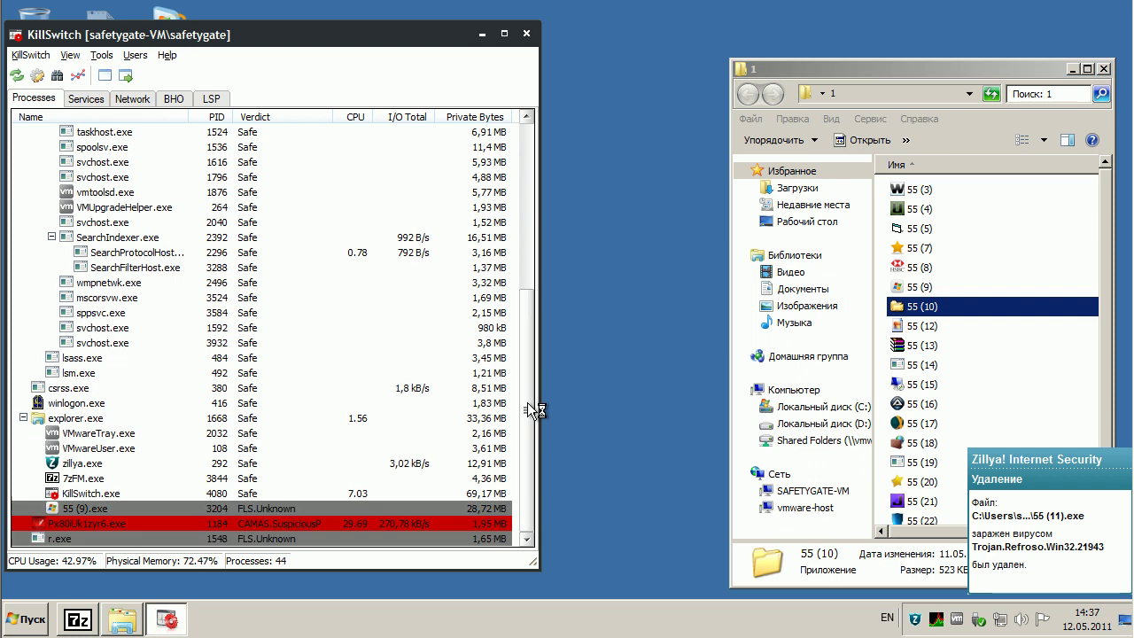
{"action": "mouse_move", "coordinate": [123, 532]}
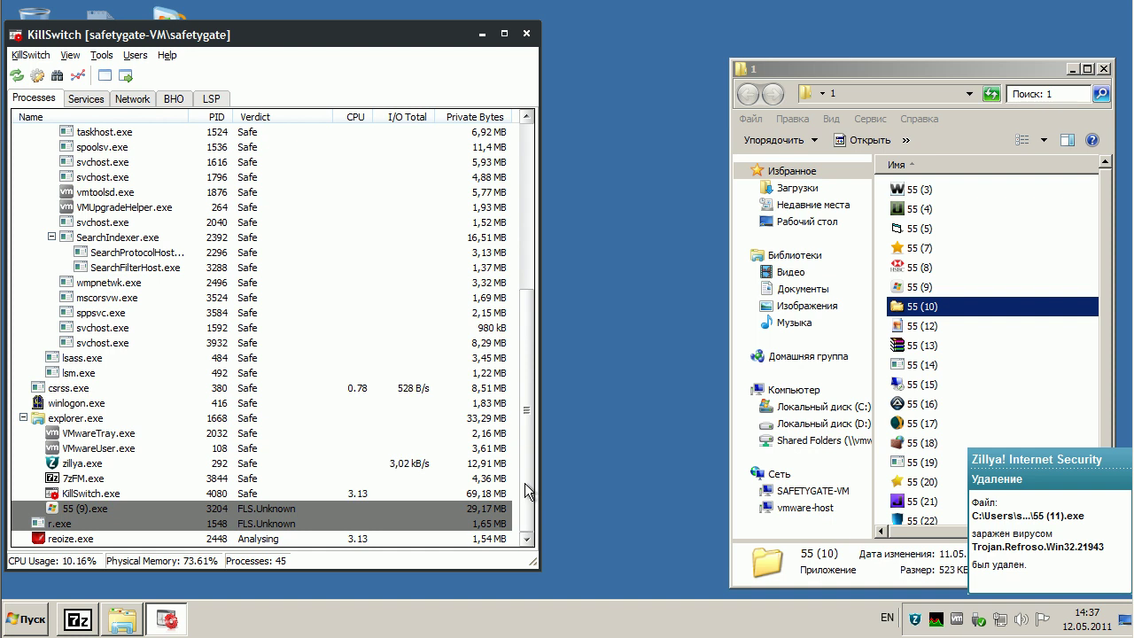
{"action": "double_click", "coordinate": [923, 329]}
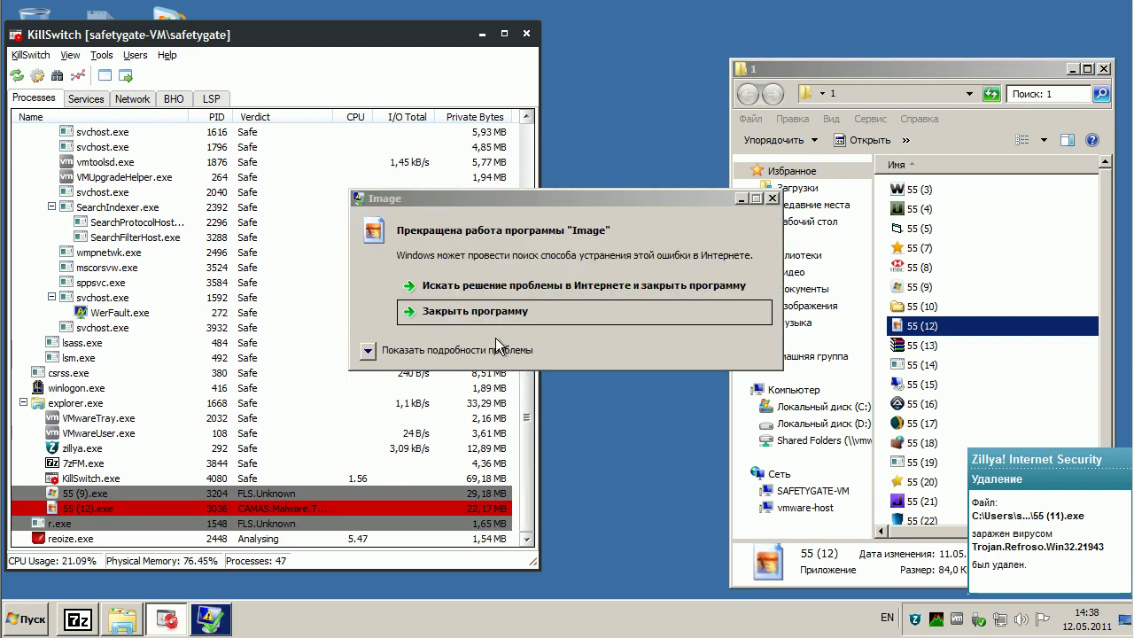
- Close the crashed Image program and launch sample 55 (13)
{"action": "left_click", "coordinate": [485, 315]}
{"action": "left_click", "coordinate": [483, 314]}
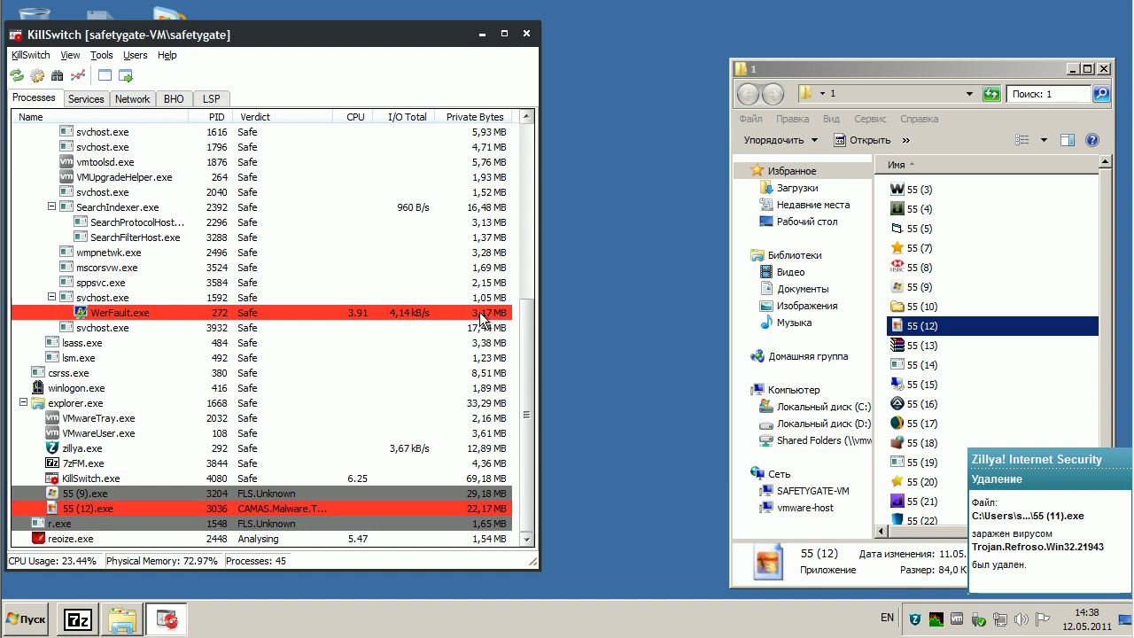
{"action": "double_click", "coordinate": [917, 345]}
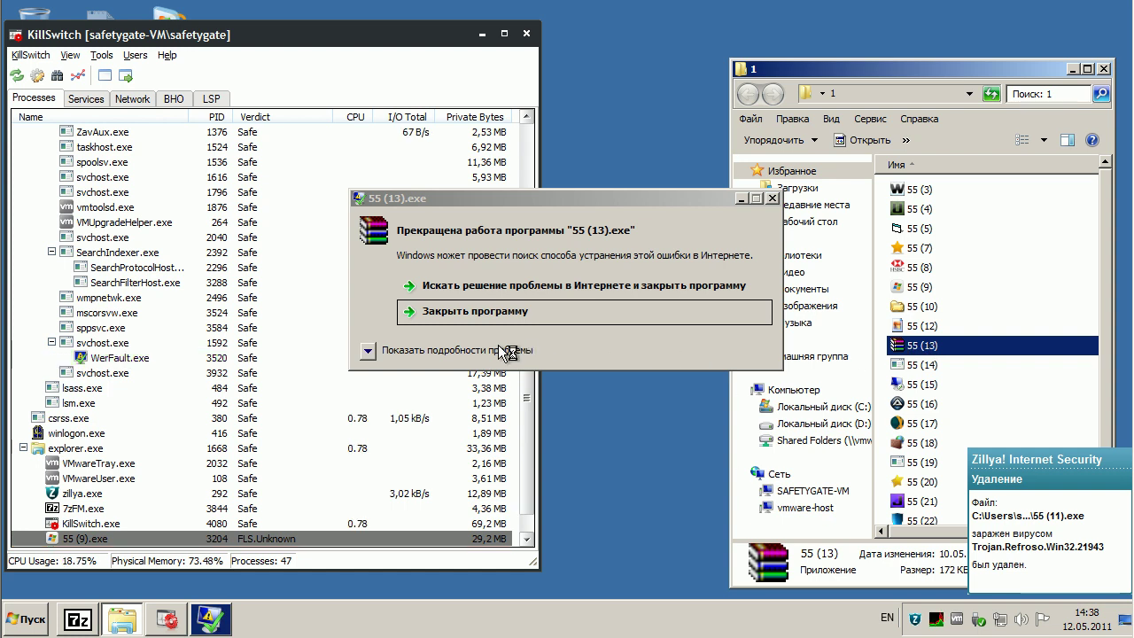
- View the 55 (13) crash details, close it, then launch sample 55 (14)
{"action": "left_click", "coordinate": [483, 352]}
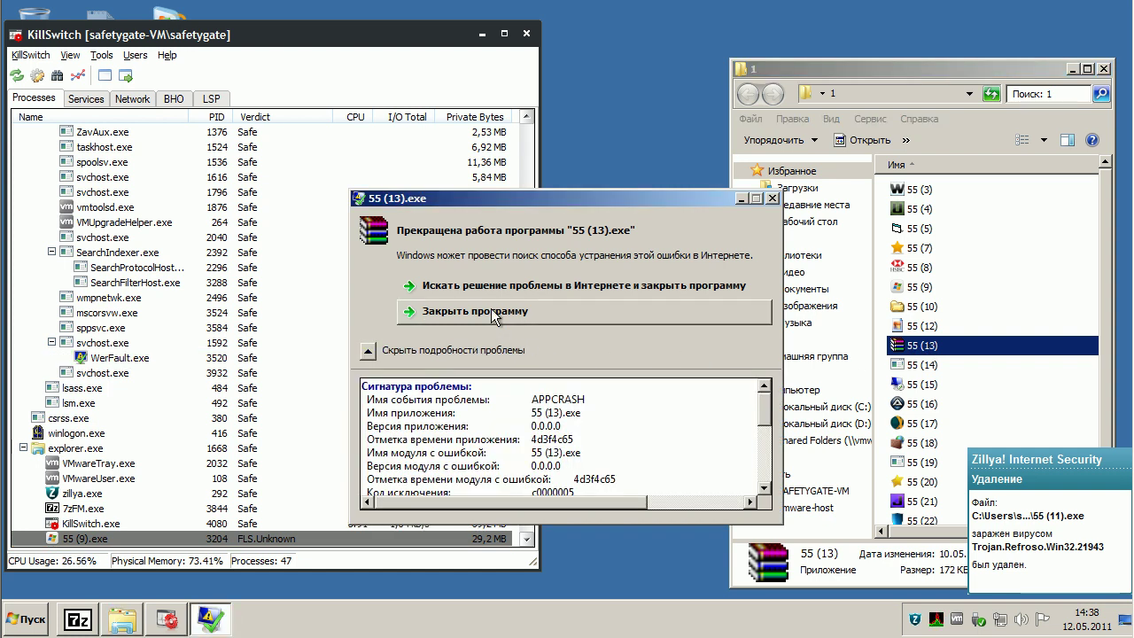
{"action": "left_click", "coordinate": [494, 313]}
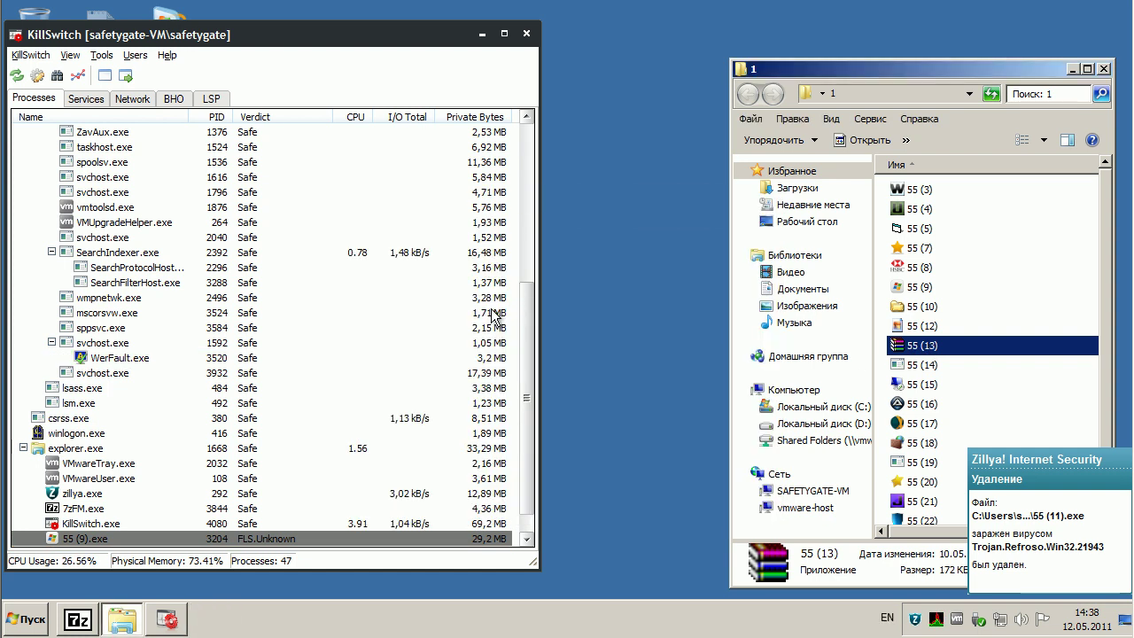
{"action": "left_click", "coordinate": [921, 367]}
{"action": "double_click", "coordinate": [921, 367]}
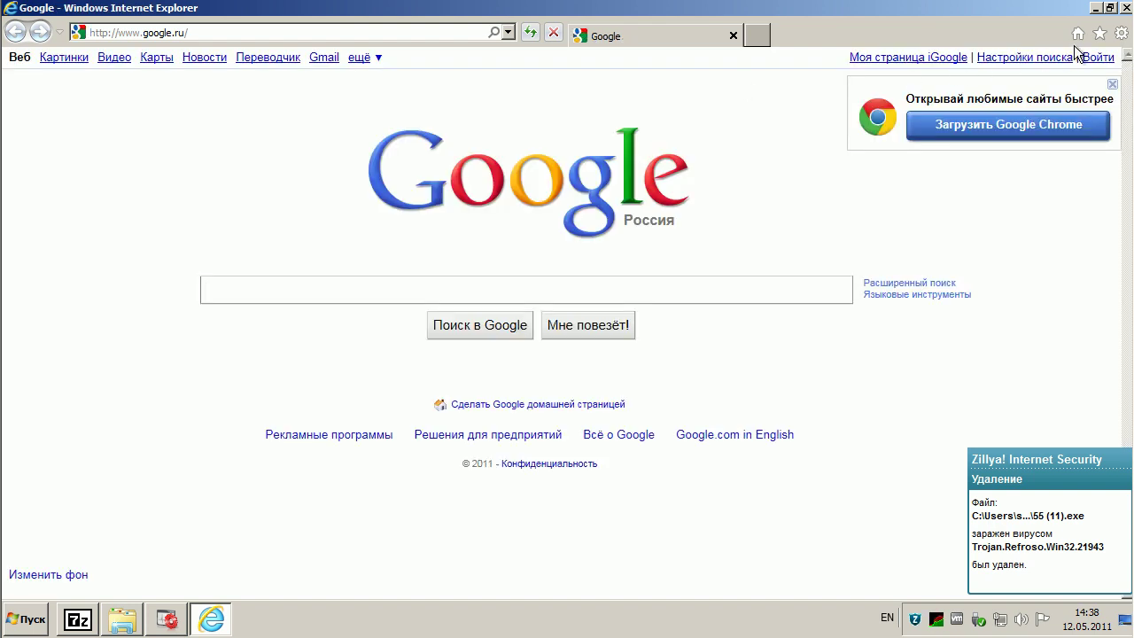
- Close the Internet Explorer window showing the Google Russia page
{"action": "left_click", "coordinate": [1125, 11]}
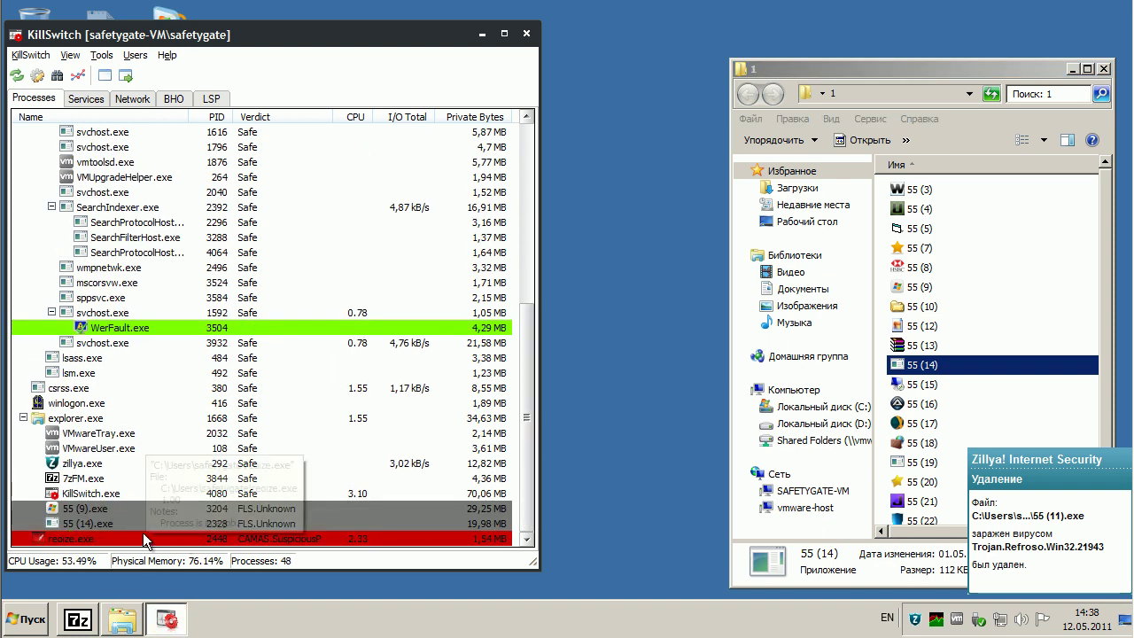
- Run samples 55 (15), 55 (16) and 55 (17), dismissing the file-in-use error
{"action": "left_click", "coordinate": [928, 385]}
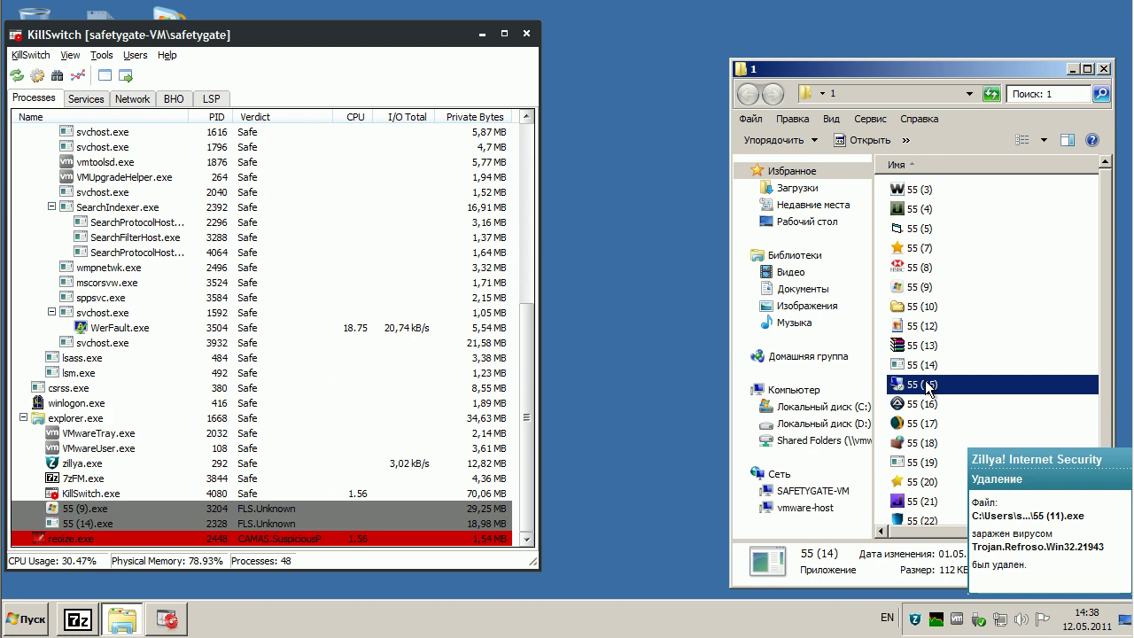
{"action": "double_click", "coordinate": [928, 384]}
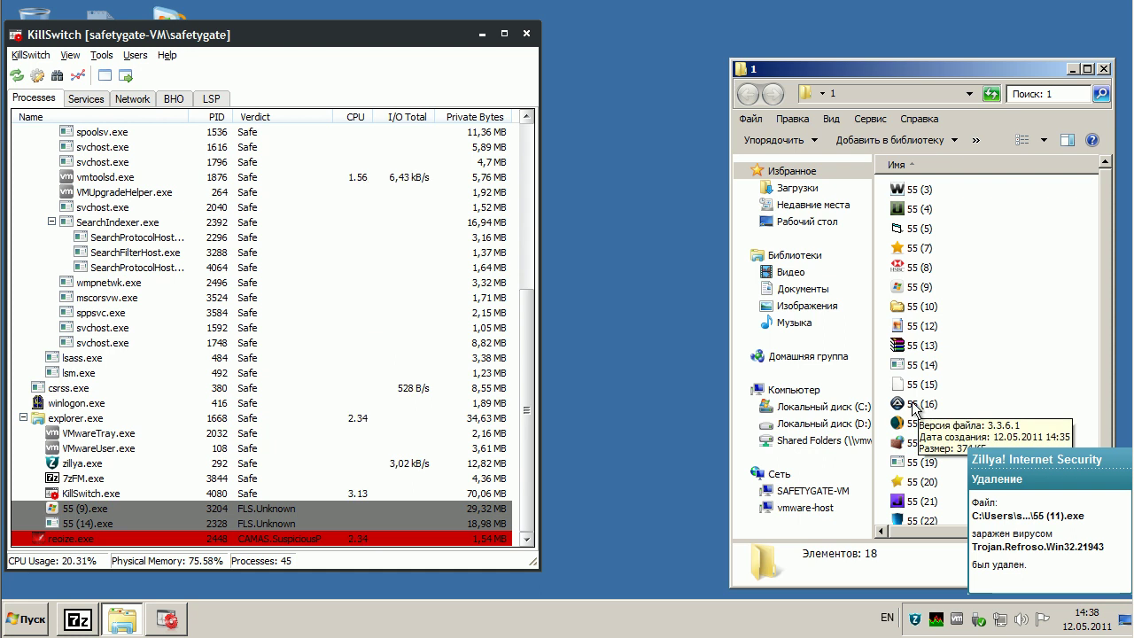
{"action": "left_click", "coordinate": [915, 406]}
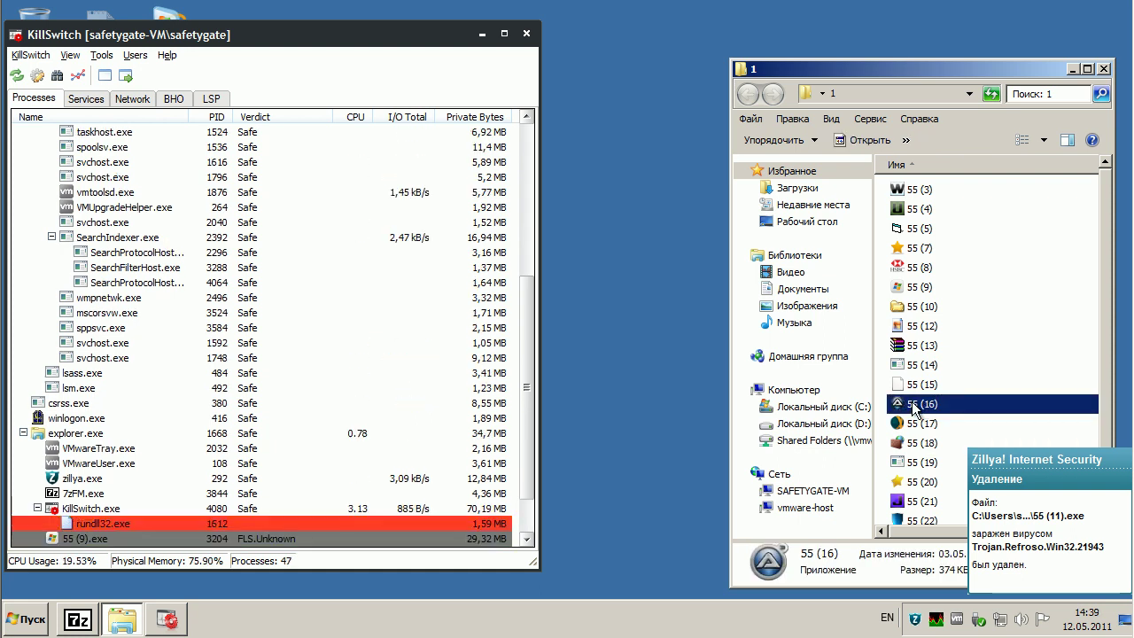
{"action": "double_click", "coordinate": [915, 408]}
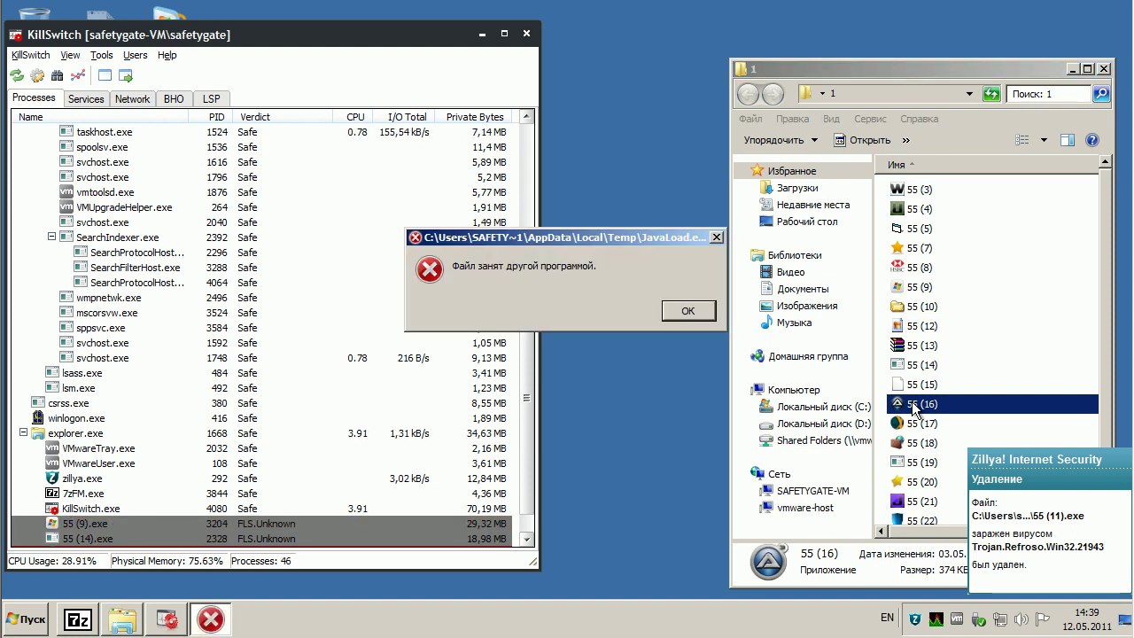
{"action": "left_click", "coordinate": [684, 310]}
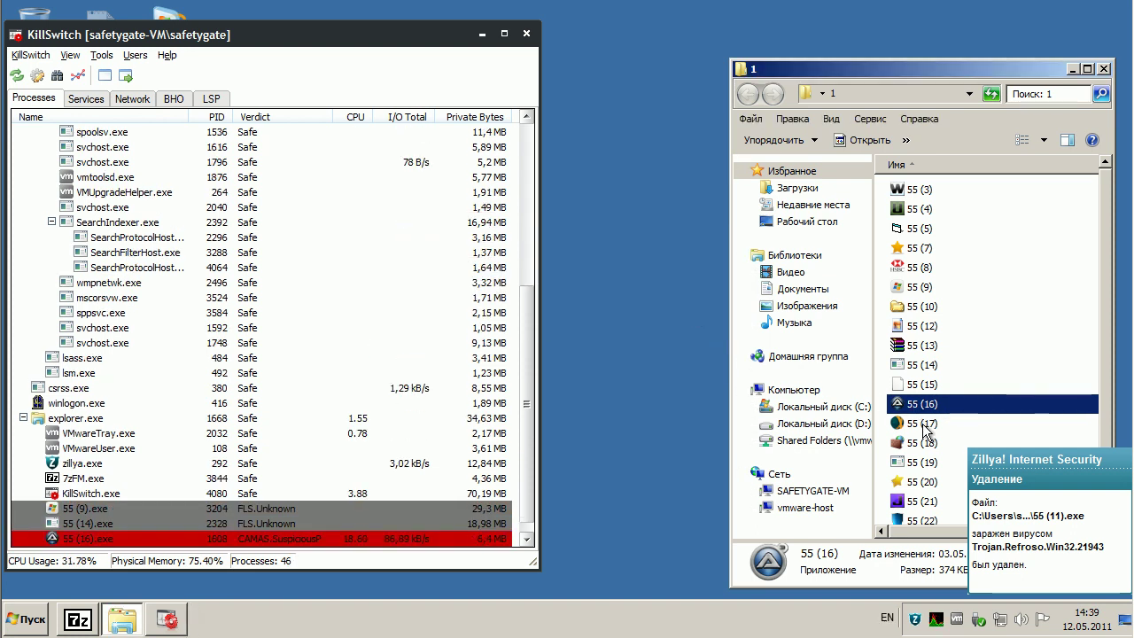
{"action": "double_click", "coordinate": [922, 425]}
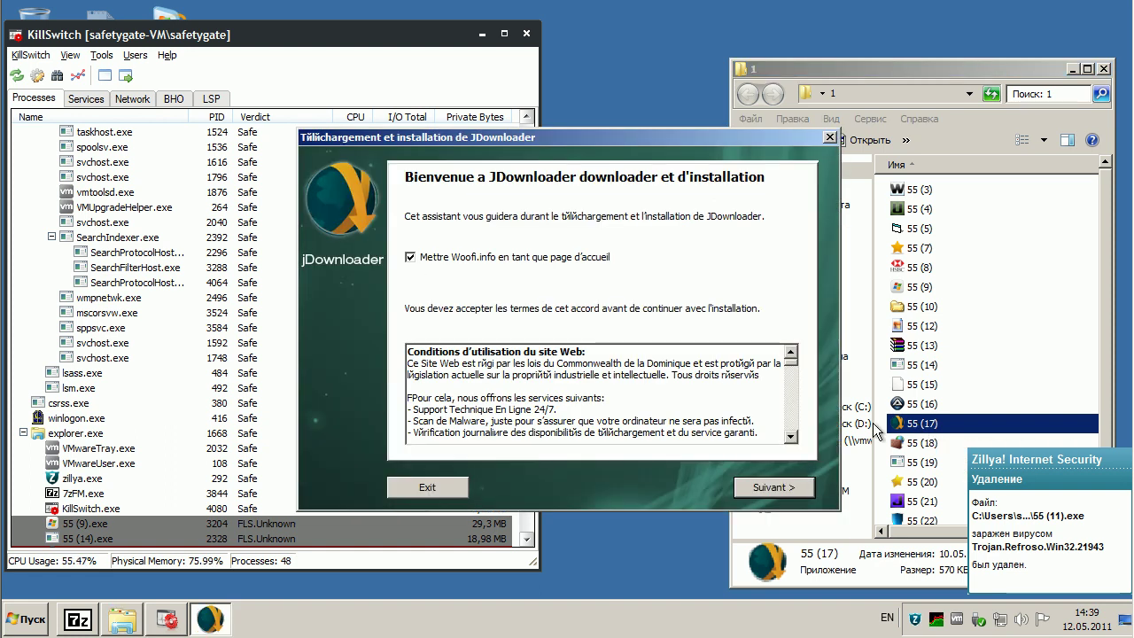
- Submit code 11 in the fake JDownloader installer, dismiss the incorrect-code error, and close it
{"action": "left_click", "coordinate": [760, 486]}
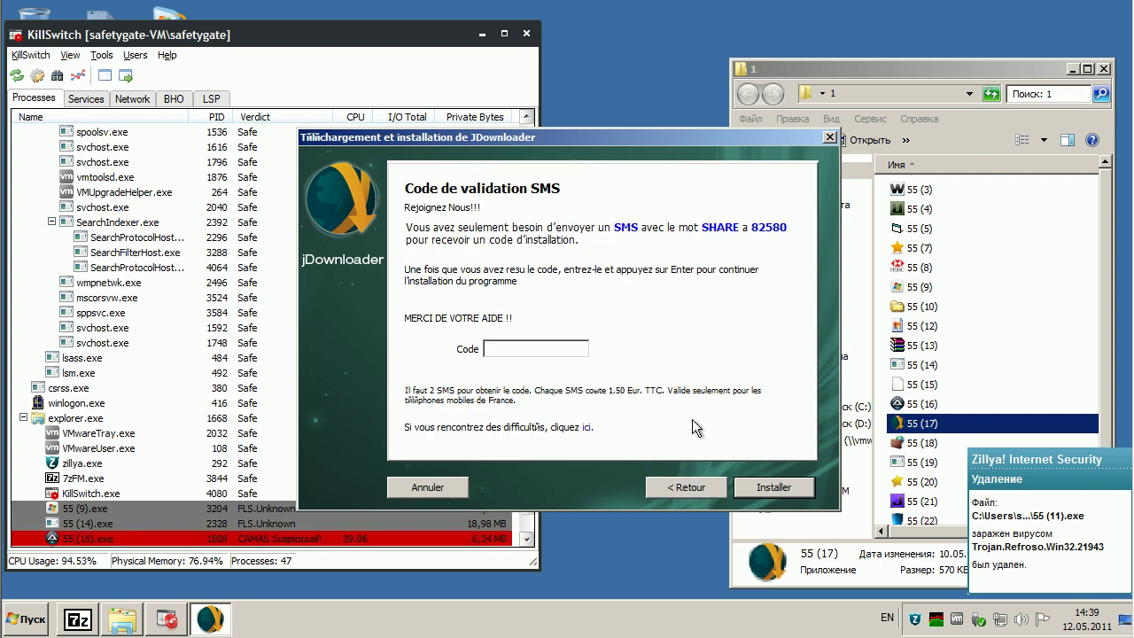
{"action": "type", "text": "11"}
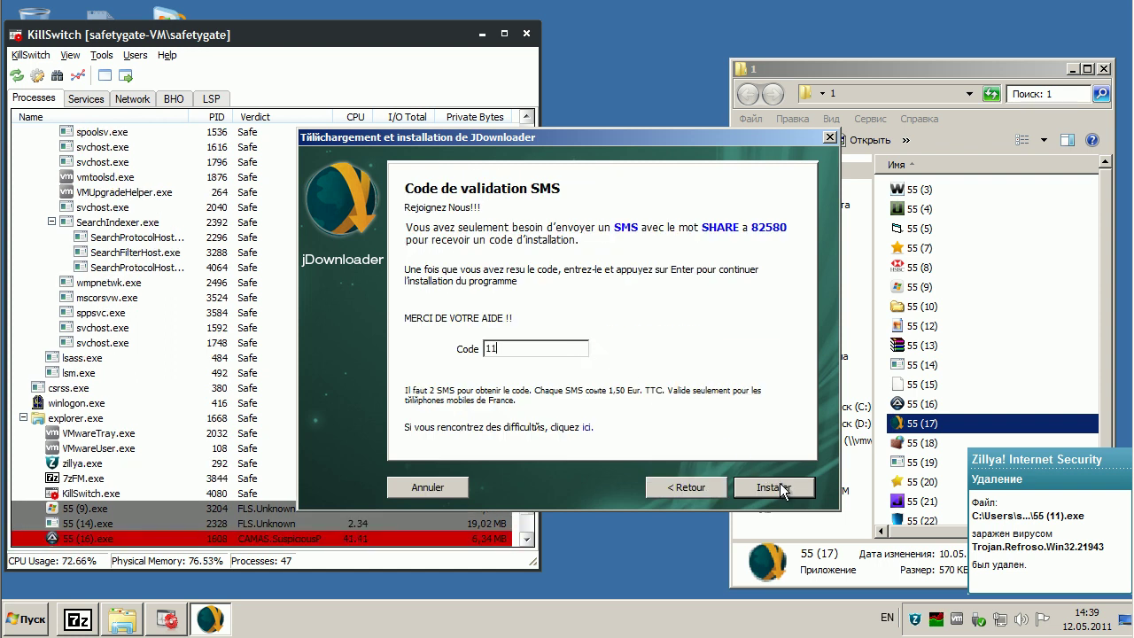
{"action": "left_click", "coordinate": [782, 487]}
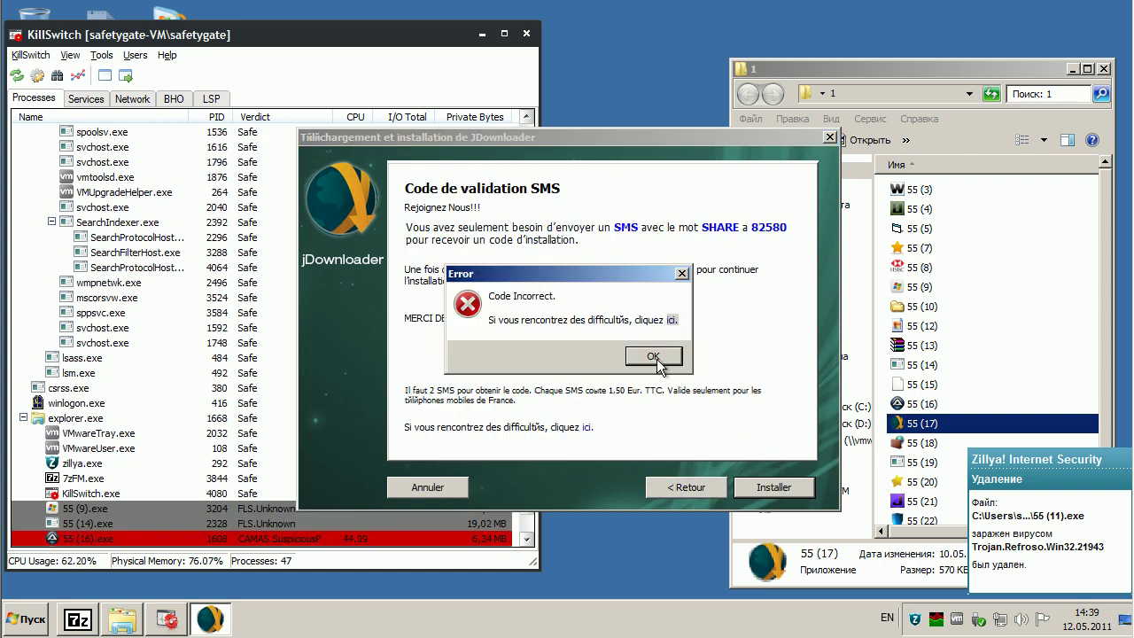
{"action": "left_click", "coordinate": [651, 354]}
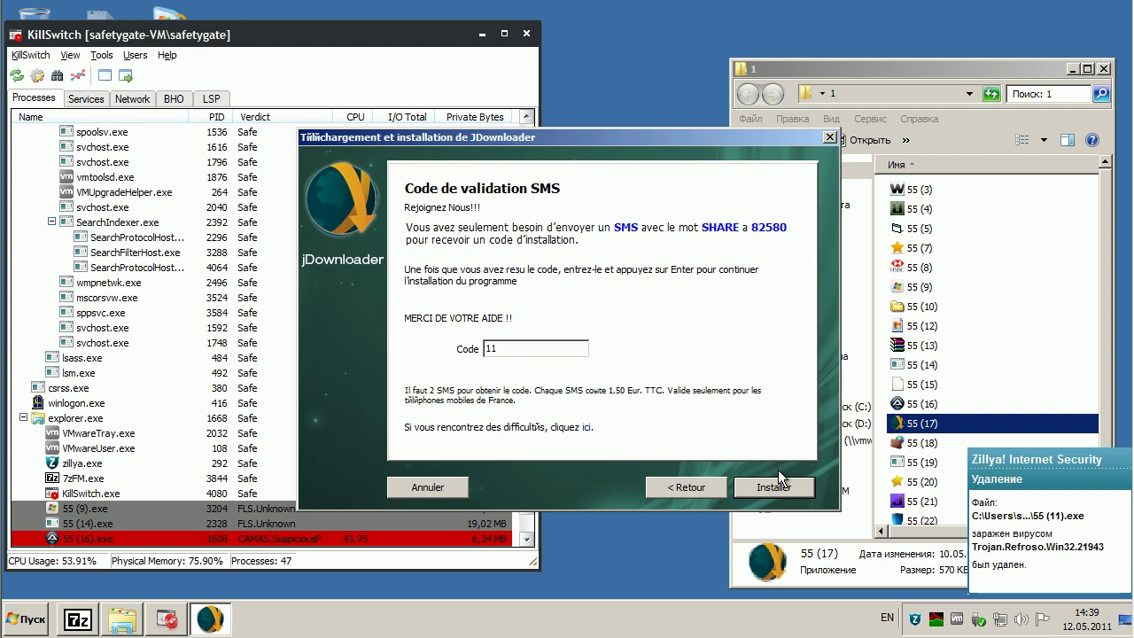
{"action": "left_click", "coordinate": [831, 137]}
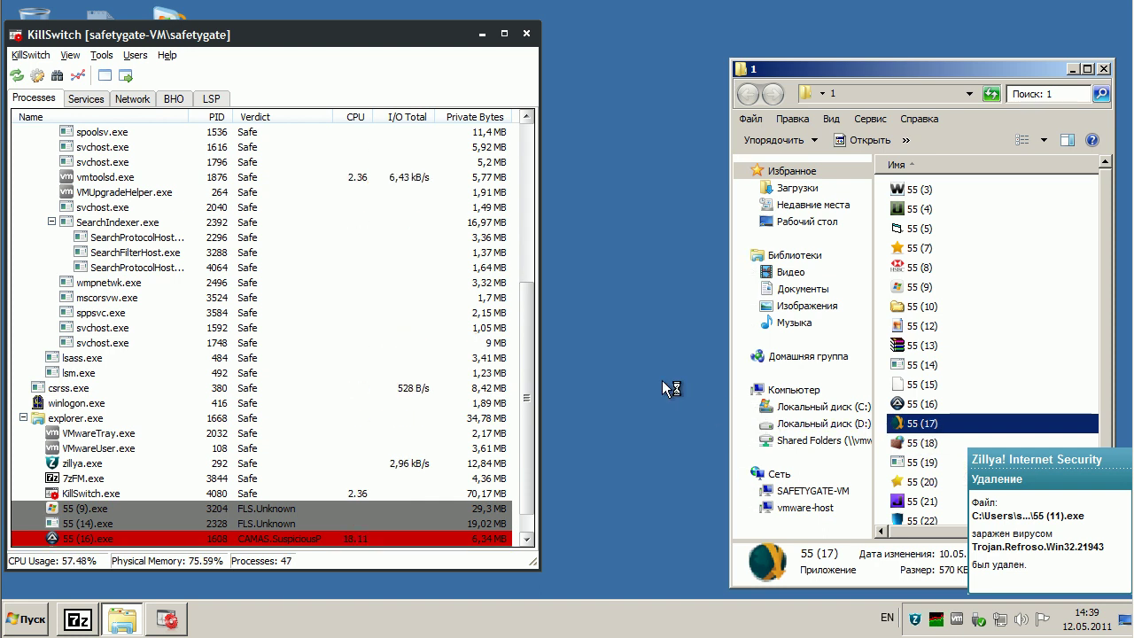
- Retry the installer's SMS code step, dismiss the rejection, and drag the installer down
{"action": "left_click", "coordinate": [767, 487]}
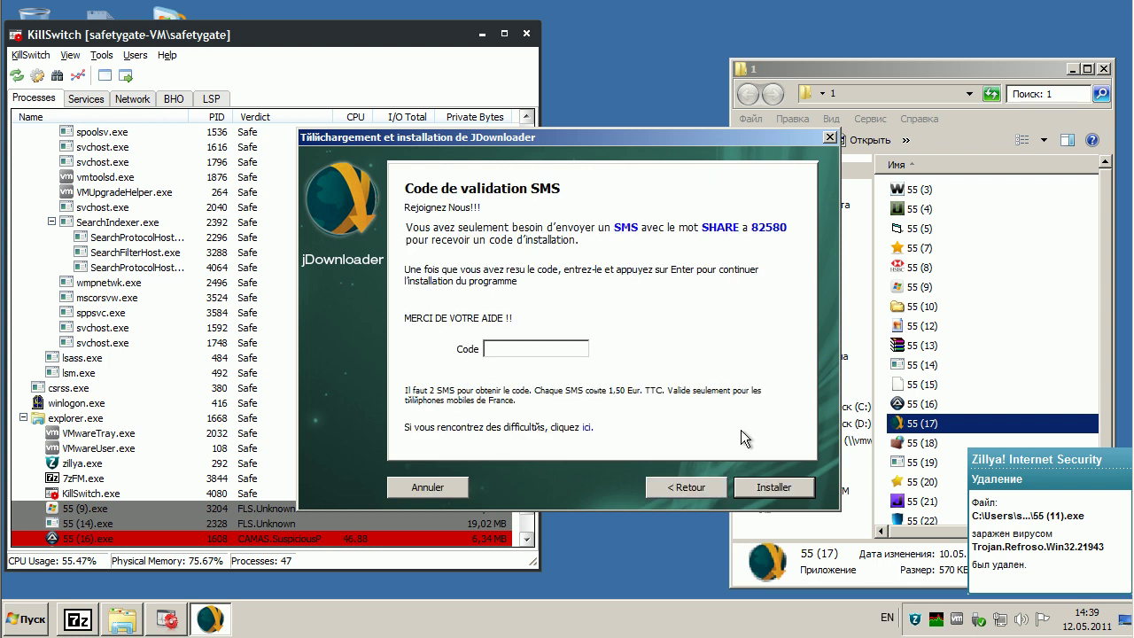
{"action": "left_click", "coordinate": [775, 485]}
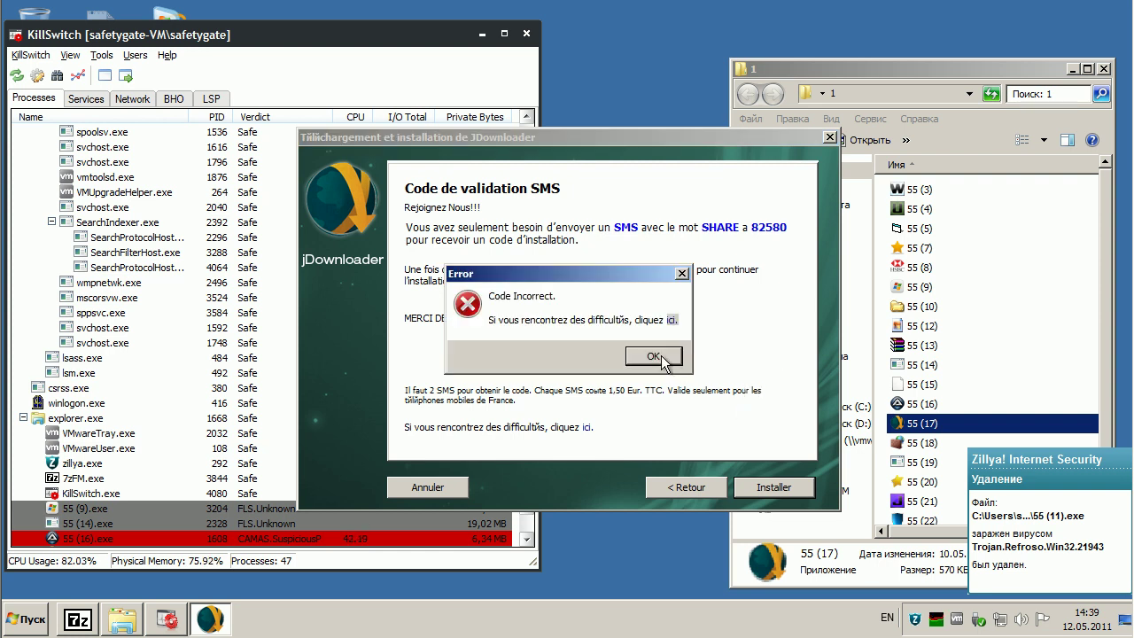
{"action": "left_click", "coordinate": [664, 359]}
{"action": "left_click_drag", "start_coordinate": [730, 141], "coordinate": [588, 602]}
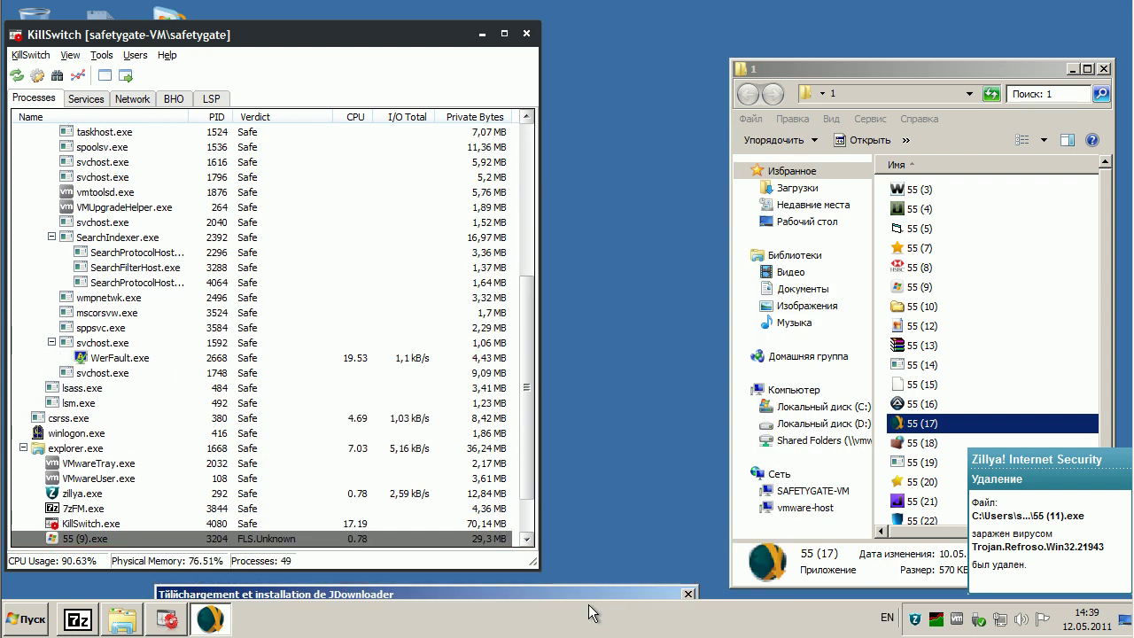
- Select samples 55 (18) and 55 (19) in Explorer
{"action": "left_click", "coordinate": [927, 444]}
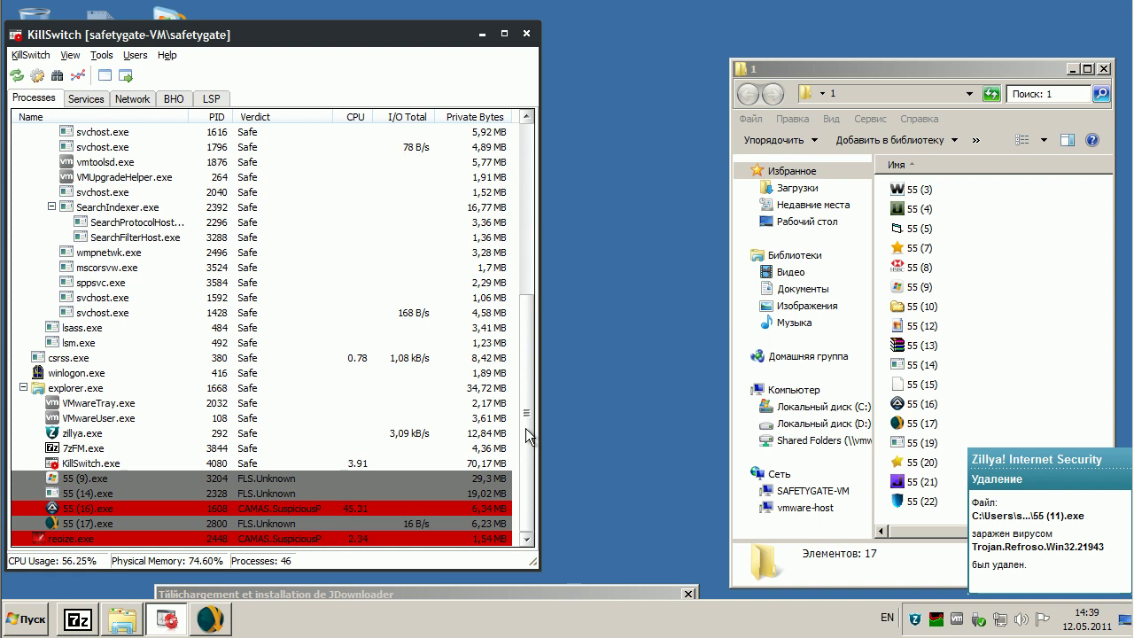
{"action": "left_click", "coordinate": [921, 443]}
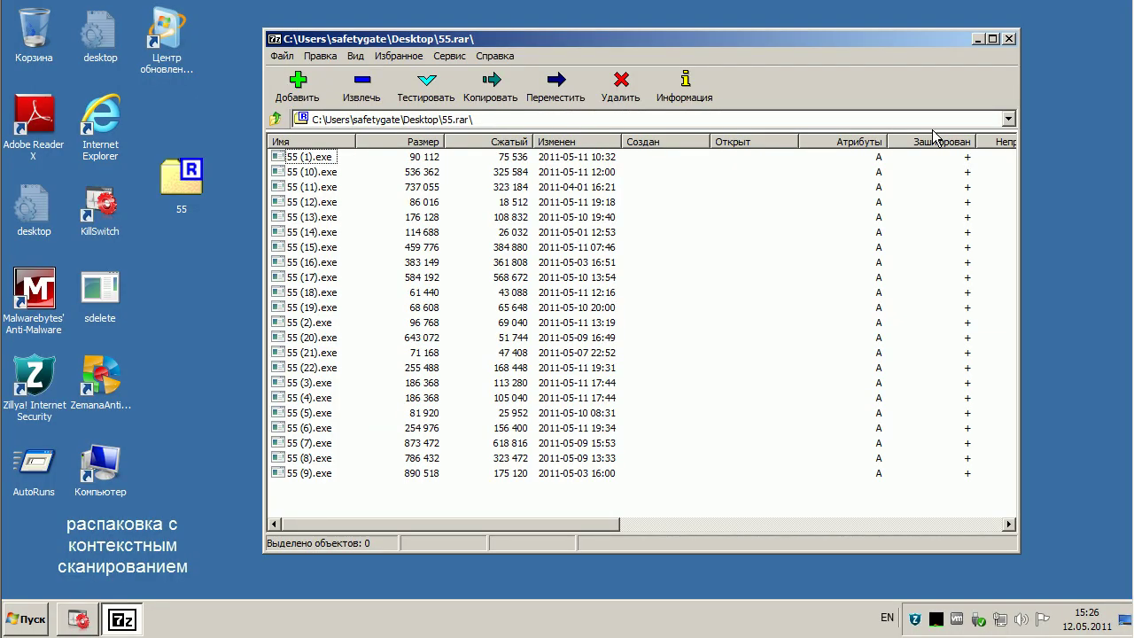
- Extract all files of 55.rar to the Desktop, entering the archive password
{"action": "left_click", "coordinate": [370, 96]}
{"action": "left_click", "coordinate": [544, 233]}
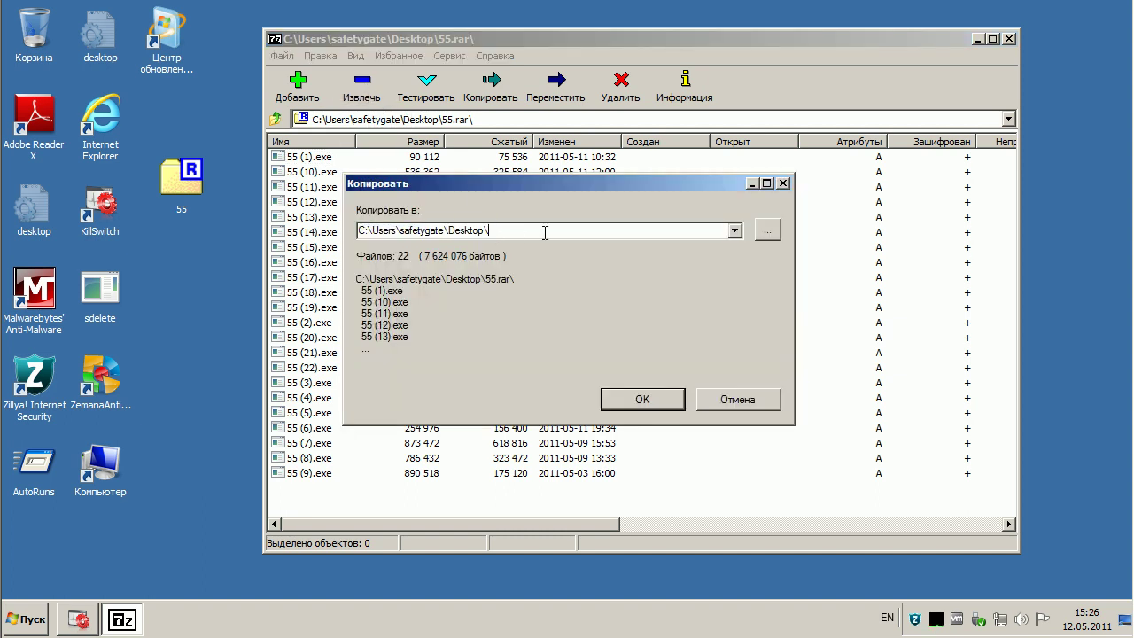
{"action": "left_click", "coordinate": [642, 399]}
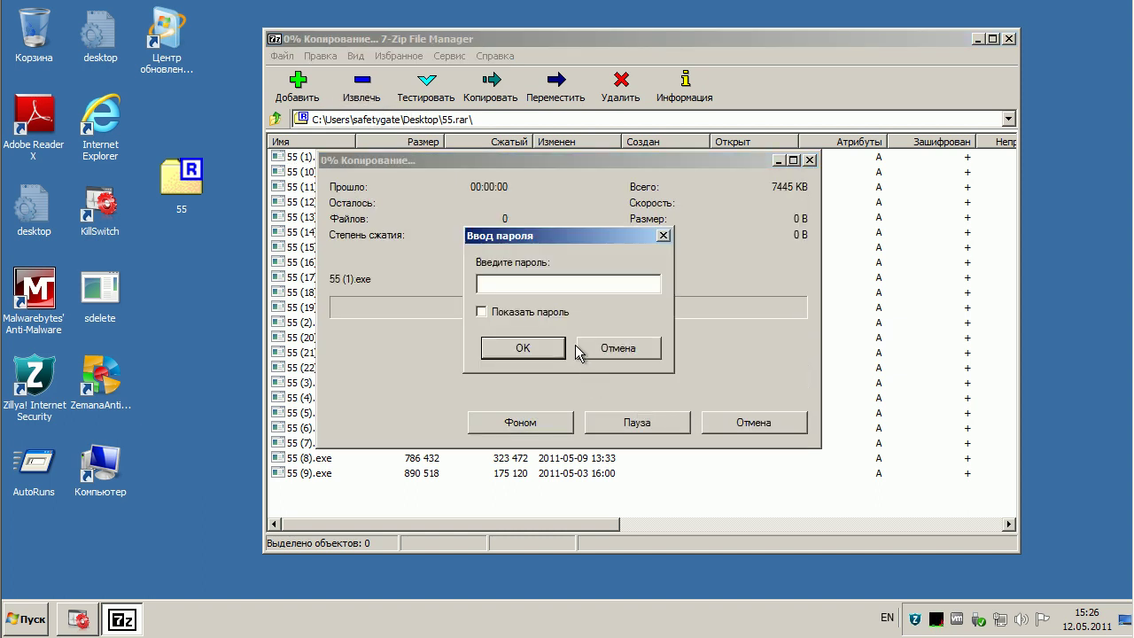
{"action": "type", "text": "123"}
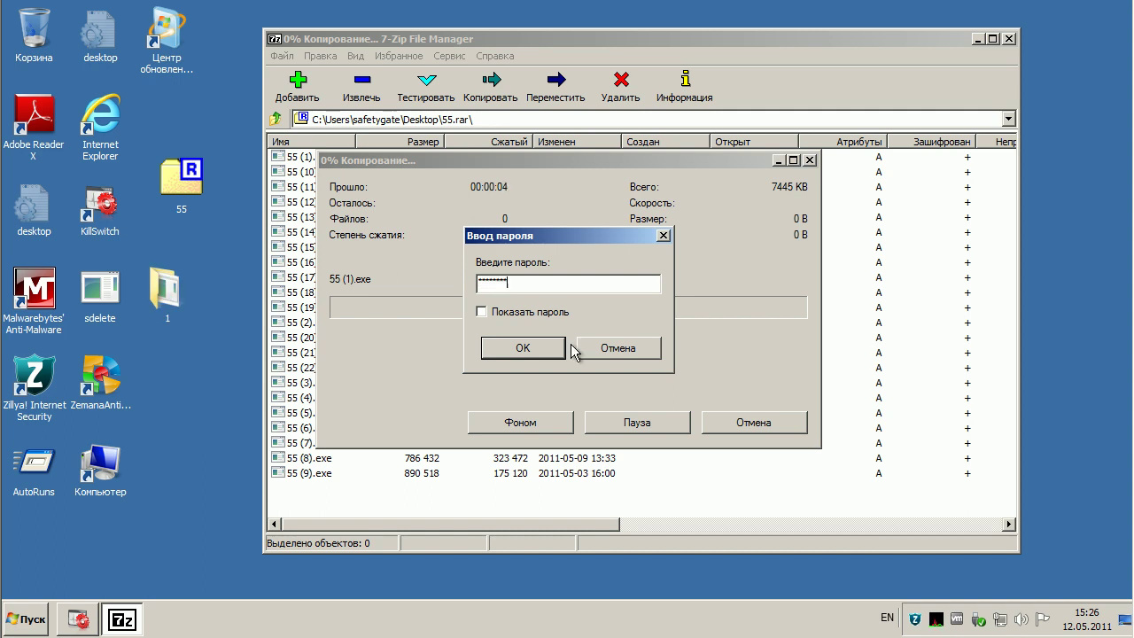
{"action": "left_click", "coordinate": [525, 348]}
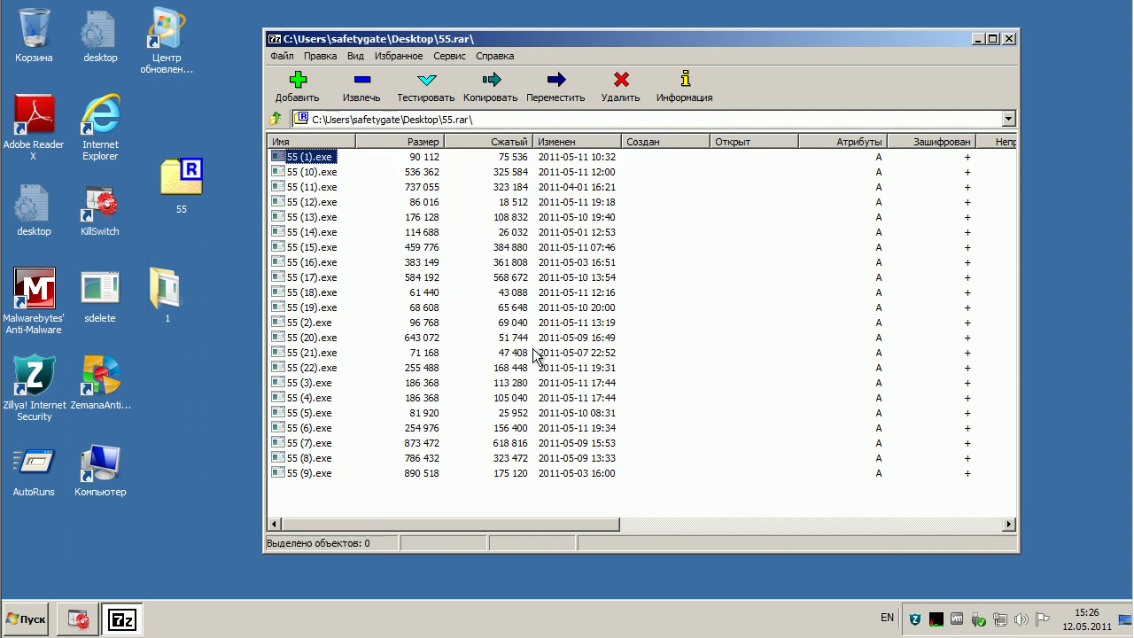
- Minimize 7-Zip and refresh the desktop with Обновить
{"action": "left_click", "coordinate": [979, 39]}
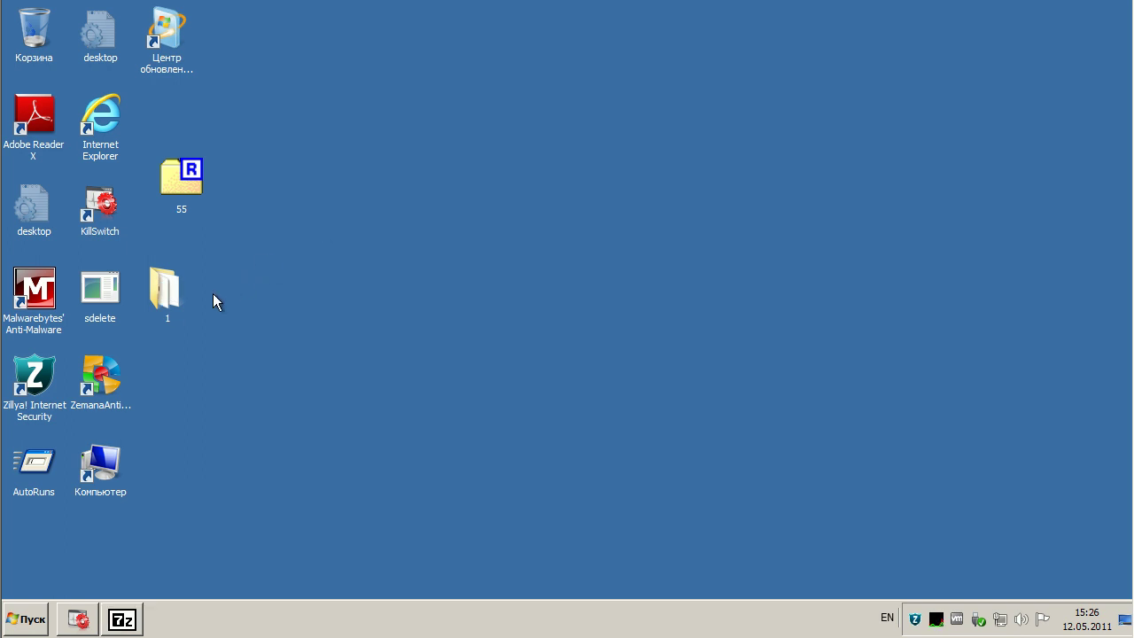
{"action": "right_click", "coordinate": [359, 232]}
{"action": "left_click", "coordinate": [416, 264]}
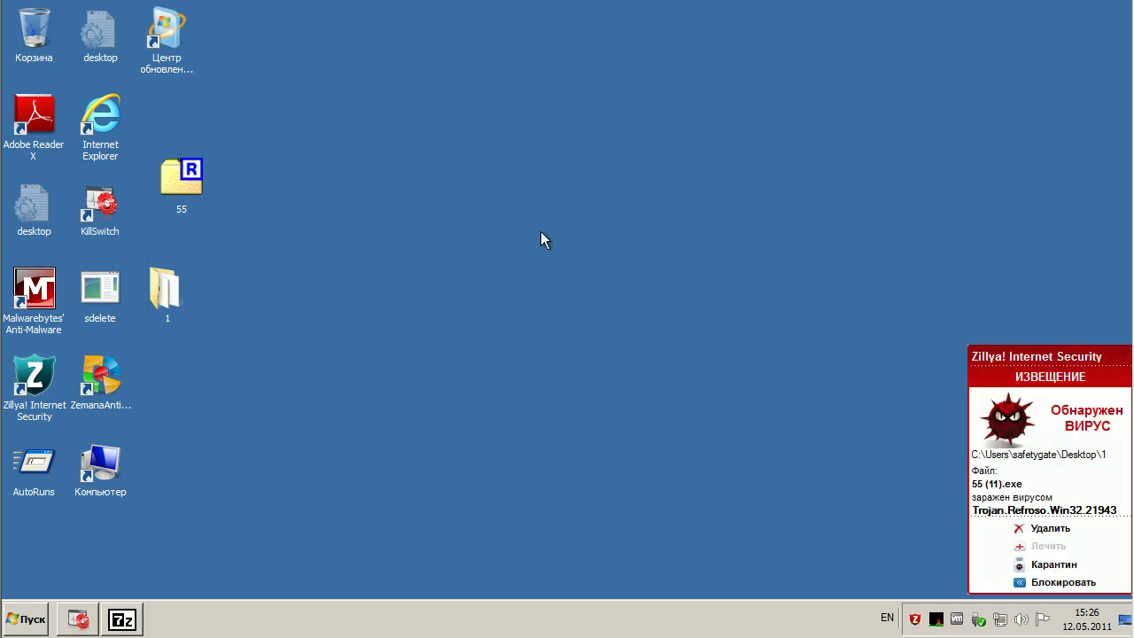
- Delete 55 (11).exe via Zillya's Trojan.Refroso alert and dismiss the notice
{"action": "left_click", "coordinate": [1047, 530]}
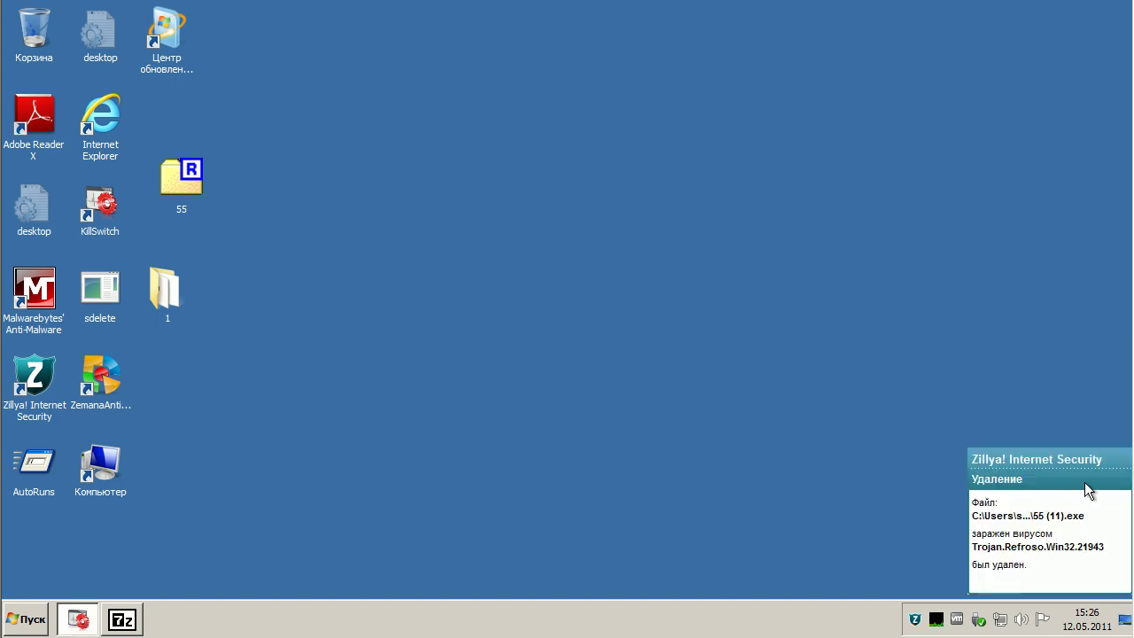
{"action": "left_click", "coordinate": [1088, 487]}
{"action": "left_click_drag", "start_coordinate": [686, 218], "coordinate": [719, 275]}
{"action": "double_click", "coordinate": [166, 288]}
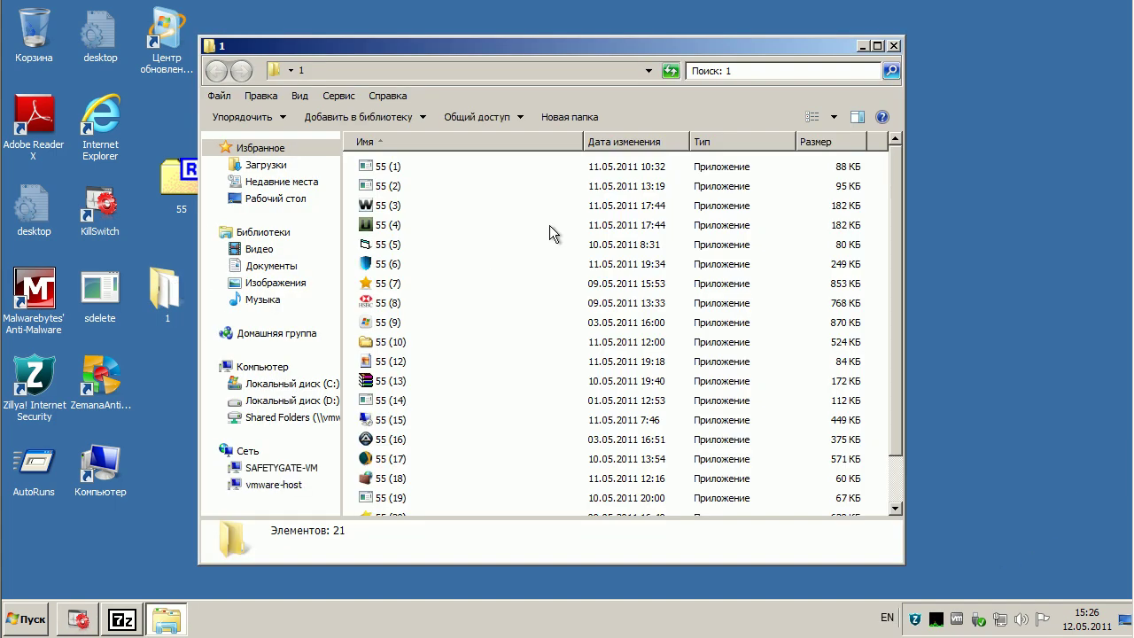
{"action": "scroll", "coordinate": [889, 232], "scroll_direction": "down", "scroll_amount": 1}
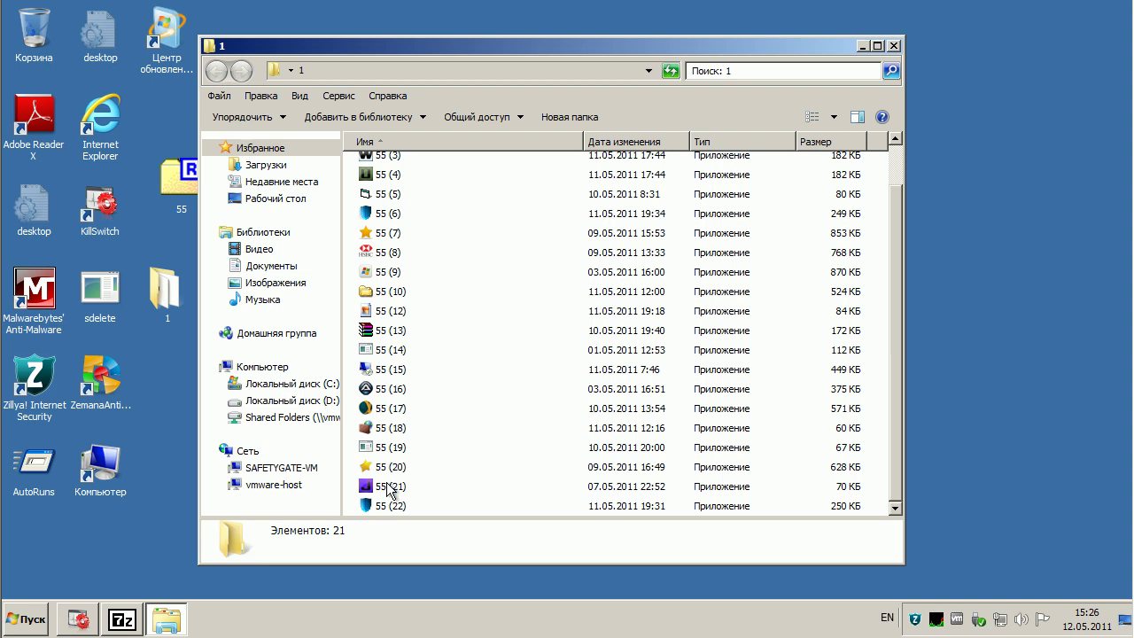
{"action": "scroll", "coordinate": [390, 488], "scroll_direction": "up", "scroll_amount": 1}
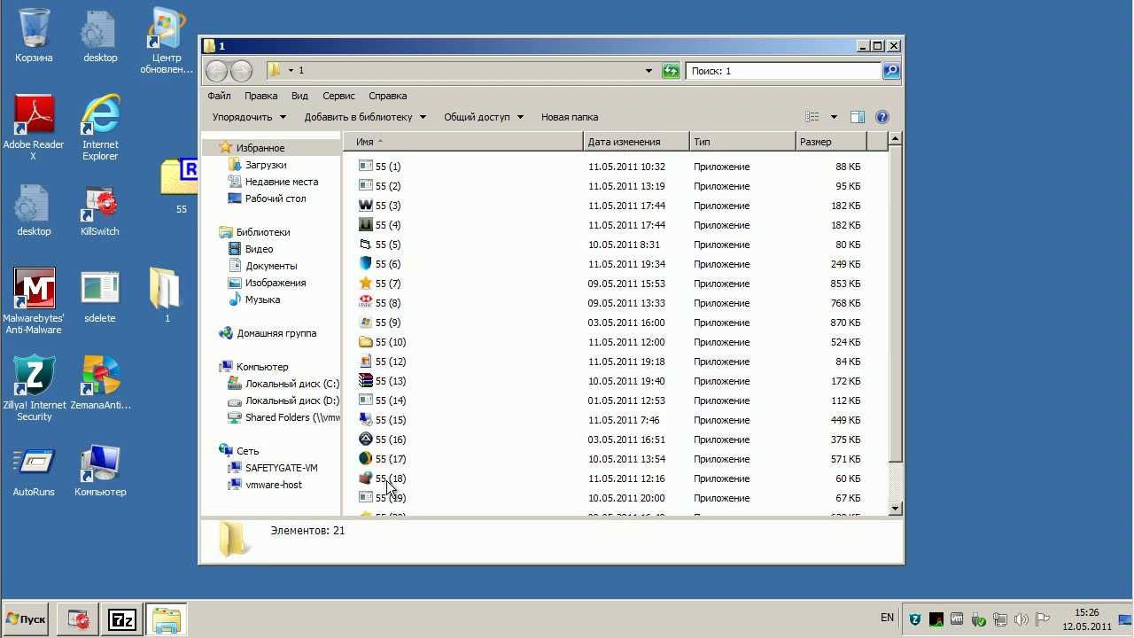
{"action": "left_click_drag", "start_coordinate": [490, 49], "coordinate": [462, 49]}
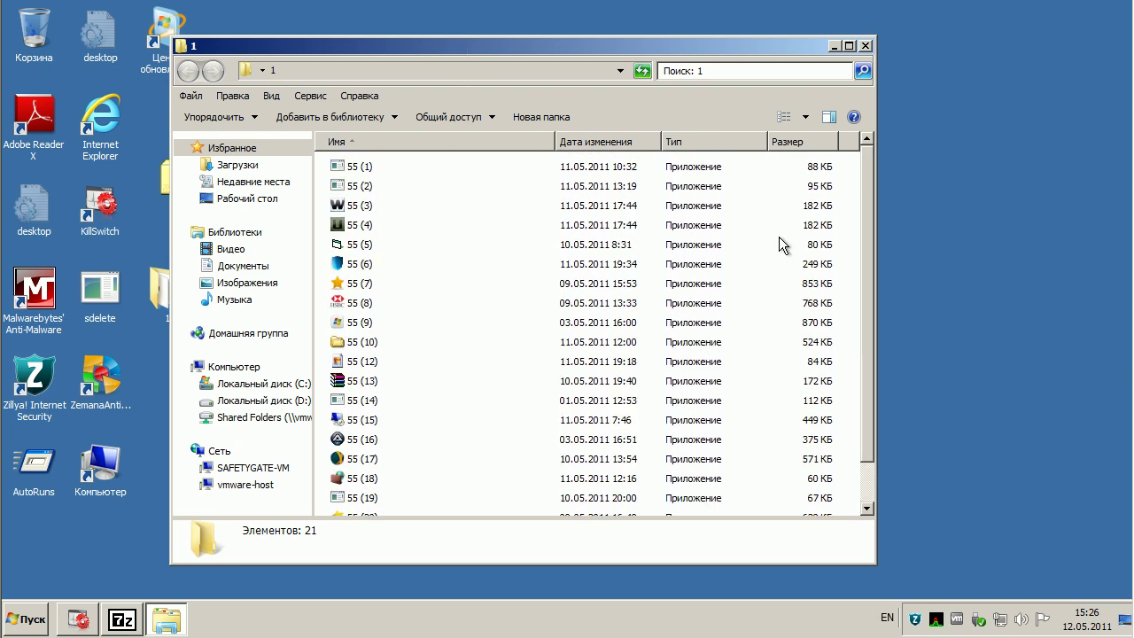
{"action": "left_click", "coordinate": [865, 46]}
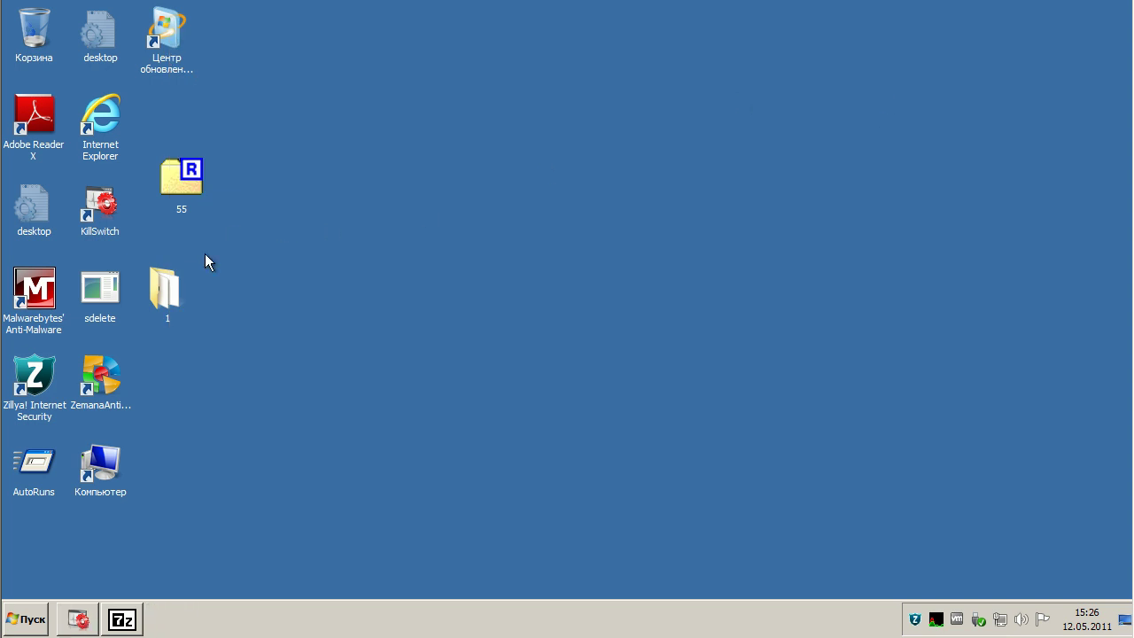
- Scan folder 1 with Zillya Antivirus and close the 22-files, 0-infected results
{"action": "left_click", "coordinate": [166, 286]}
{"action": "right_click", "coordinate": [166, 286]}
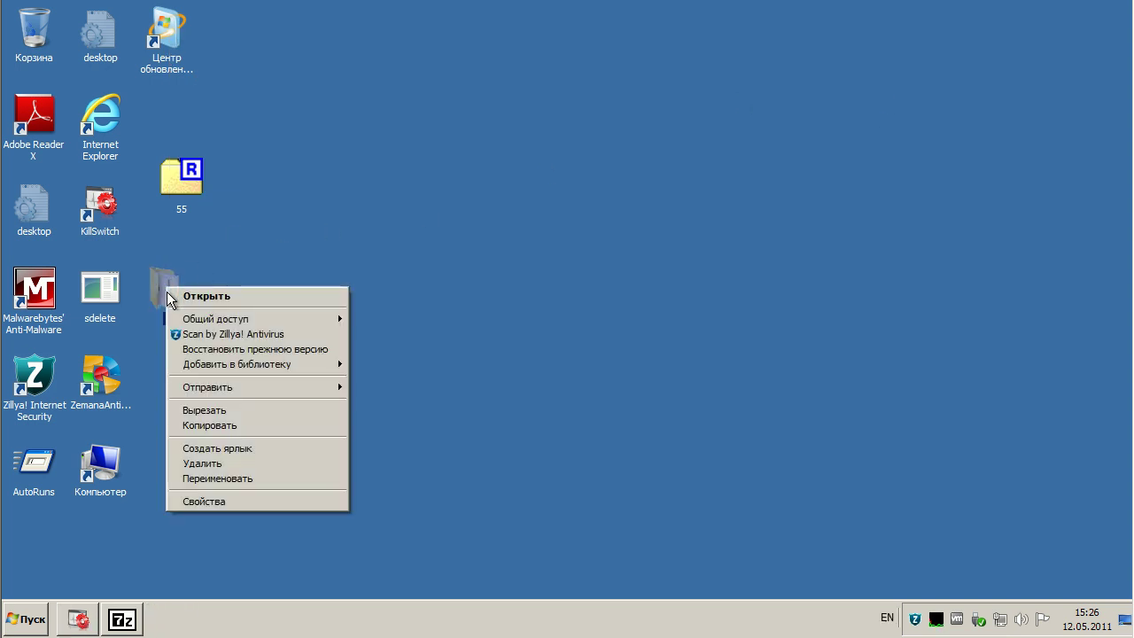
{"action": "left_click", "coordinate": [214, 336]}
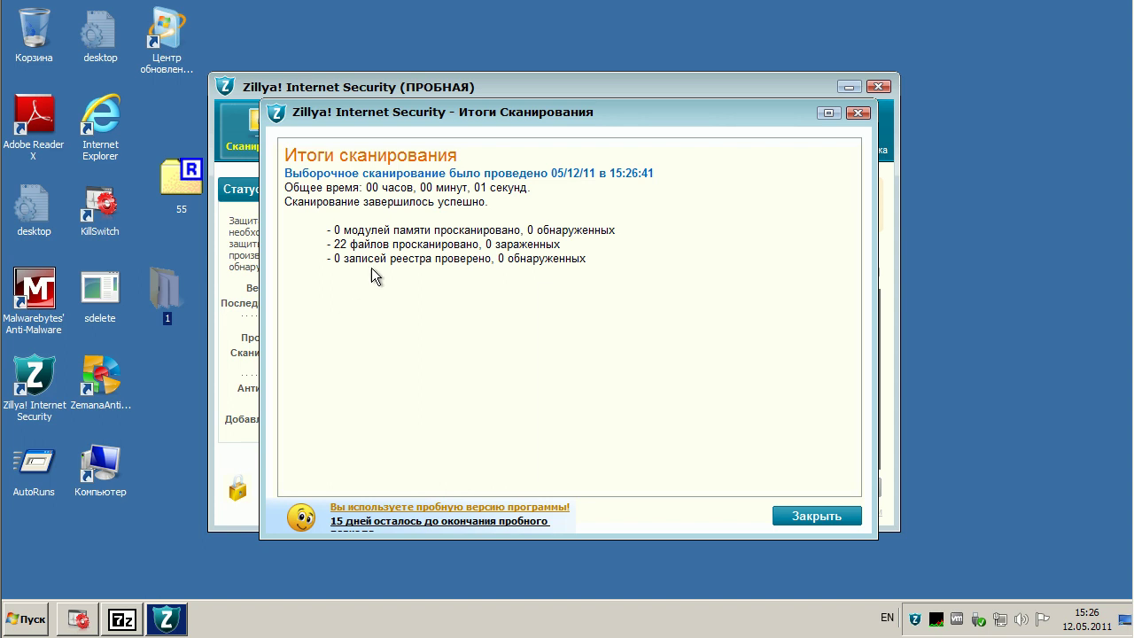
{"action": "mouse_move", "coordinate": [507, 119]}
{"action": "left_mouse_down"}
{"action": "mouse_move", "coordinate": [505, 141]}
{"action": "mouse_move", "coordinate": [501, 124]}
{"action": "left_mouse_up"}
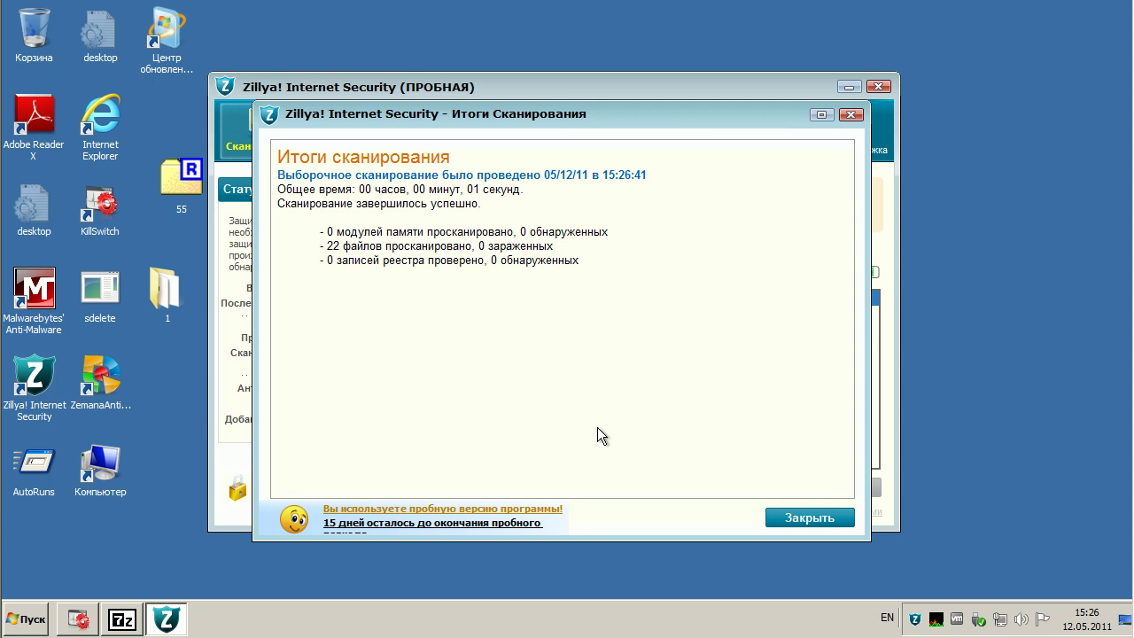
{"action": "left_click", "coordinate": [804, 519]}
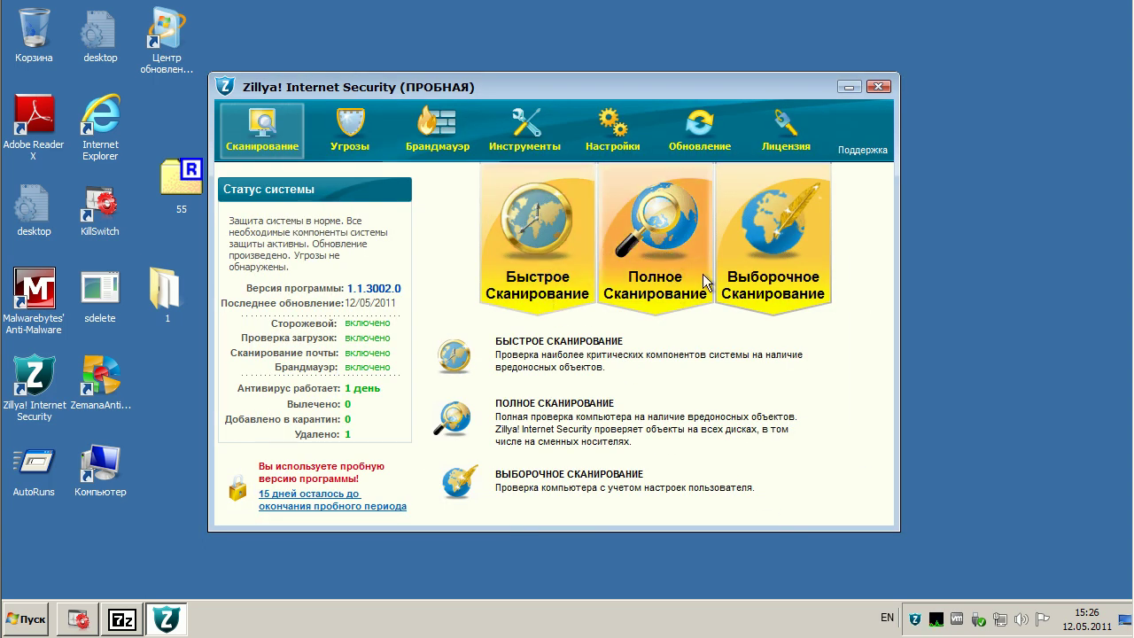
- Run a custom scan on folder 1 under C: > Пользователи > user > Рабочий стол
{"action": "left_click", "coordinate": [756, 254]}
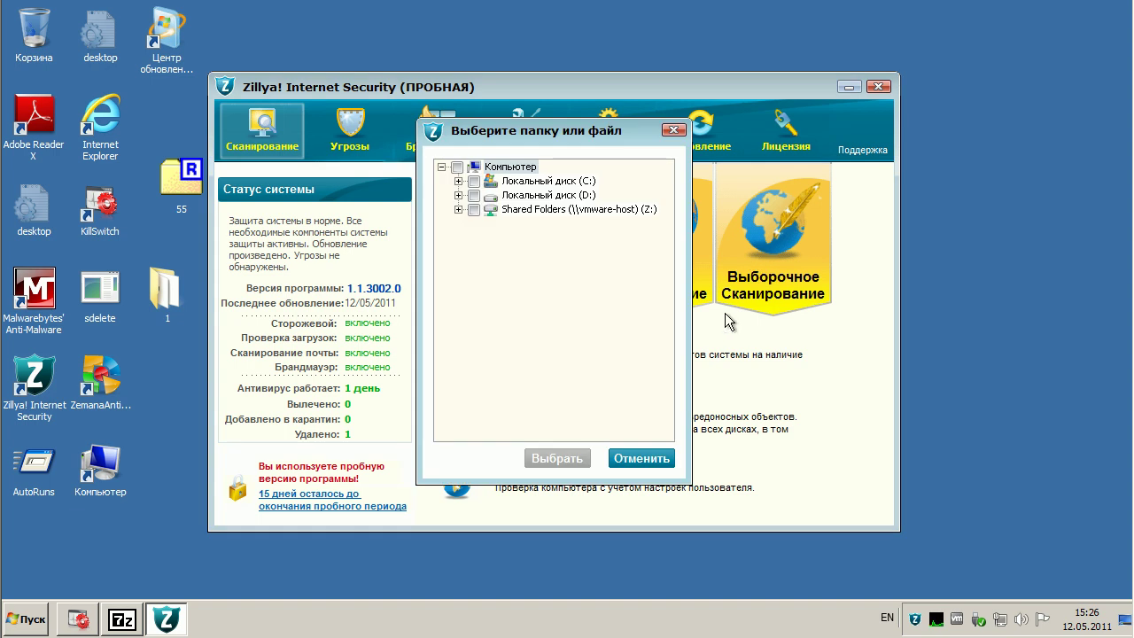
{"action": "left_click", "coordinate": [458, 181]}
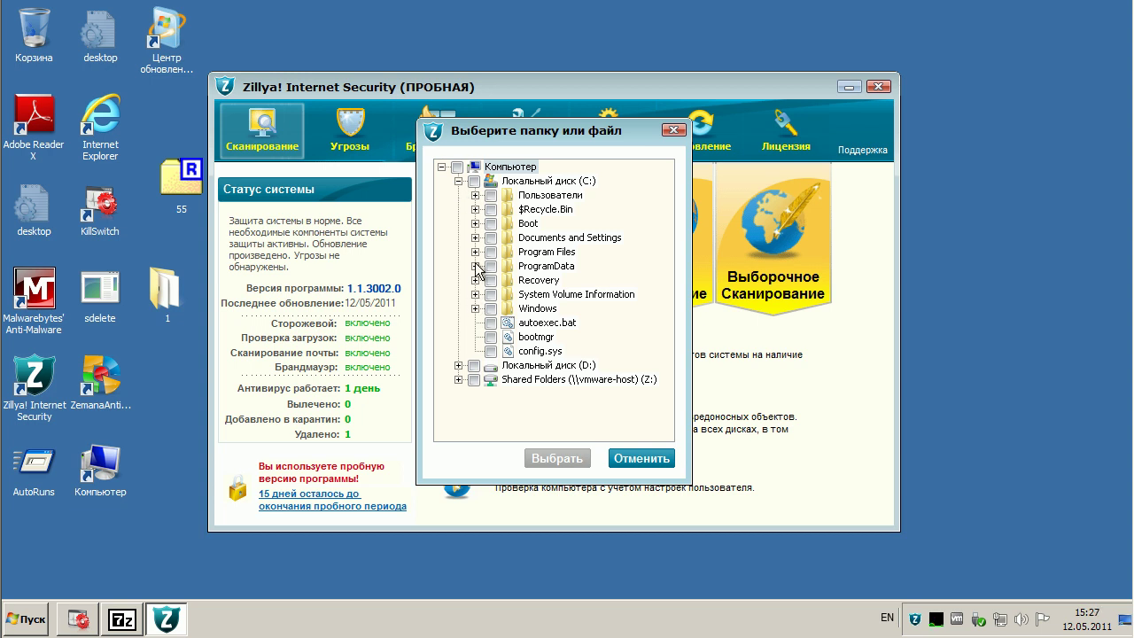
{"action": "left_click", "coordinate": [475, 196]}
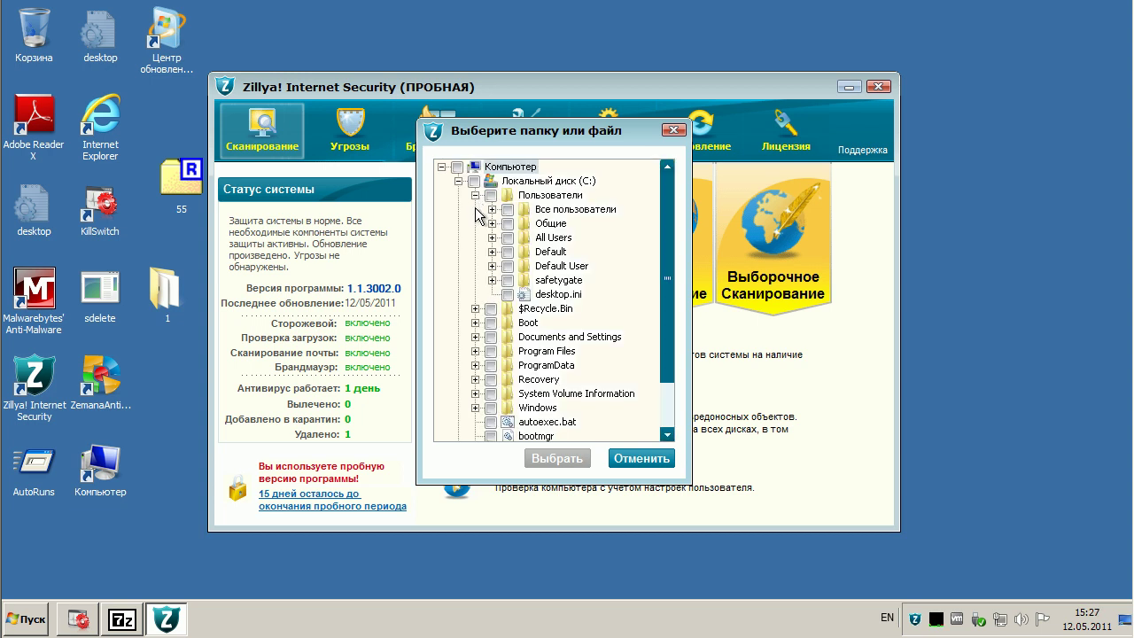
{"action": "left_click", "coordinate": [492, 280]}
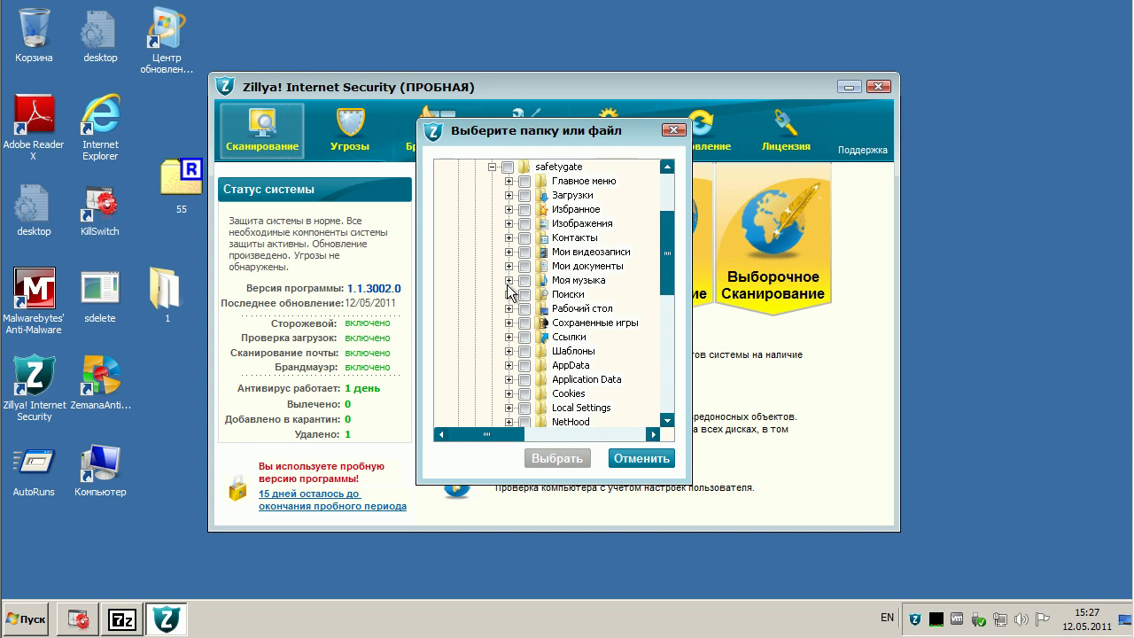
{"action": "left_click", "coordinate": [508, 309]}
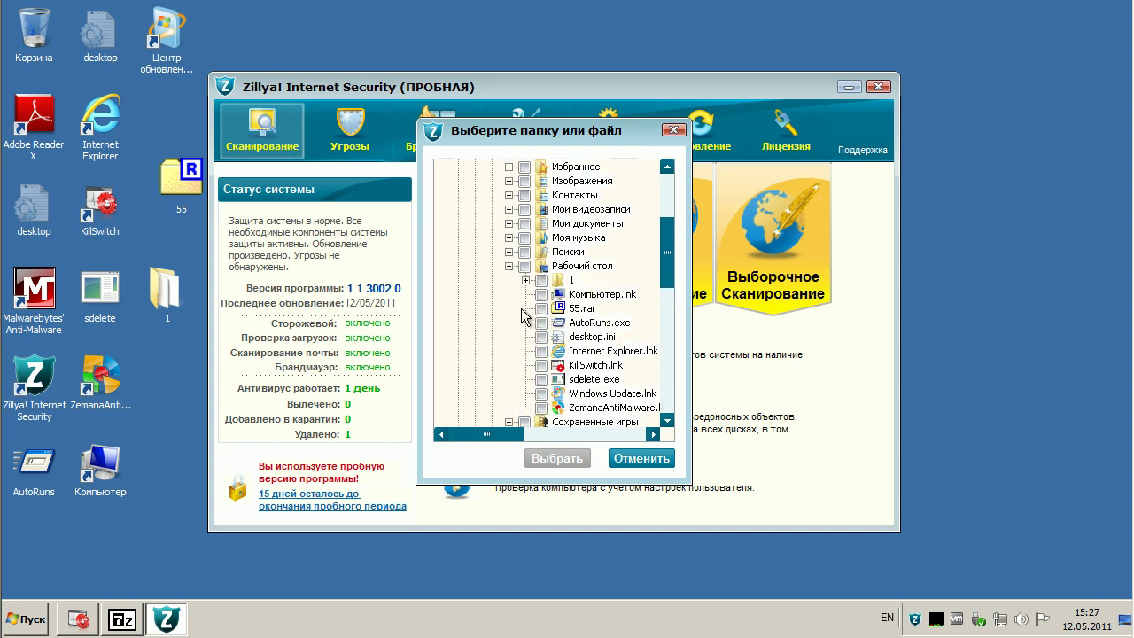
{"action": "left_click", "coordinate": [527, 280]}
{"action": "left_click", "coordinate": [542, 167]}
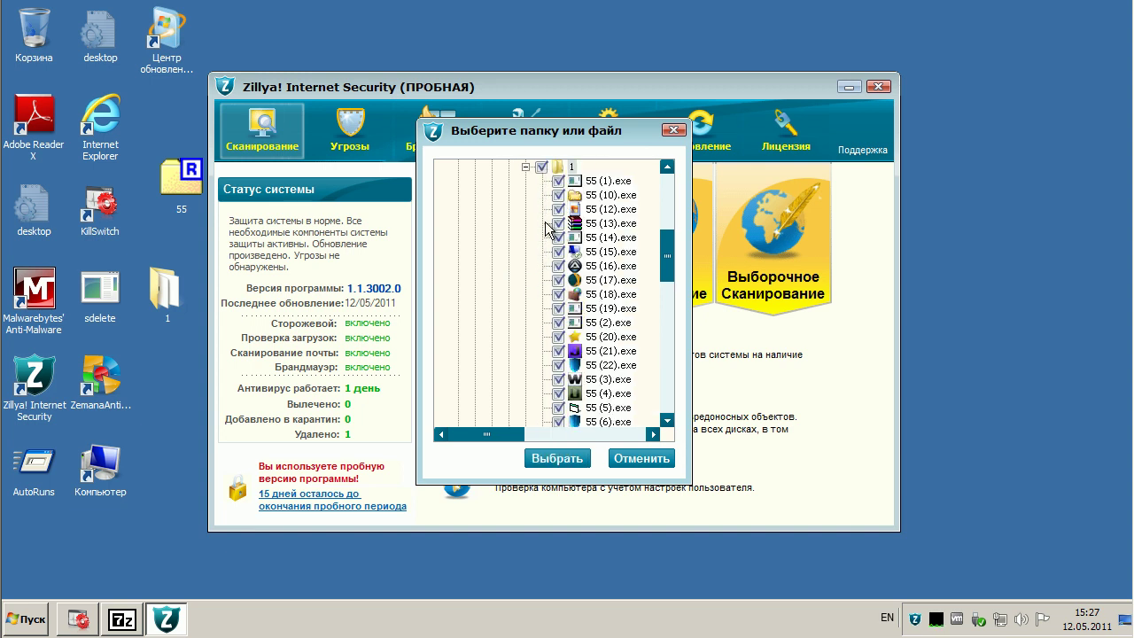
{"action": "left_click", "coordinate": [526, 167]}
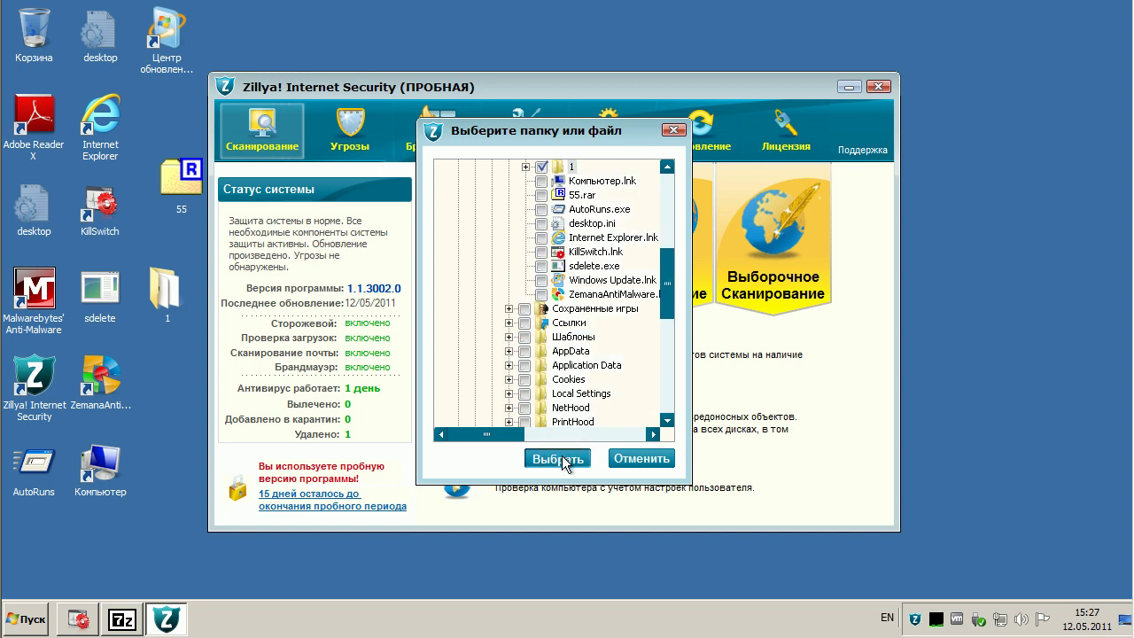
{"action": "left_click", "coordinate": [560, 458]}
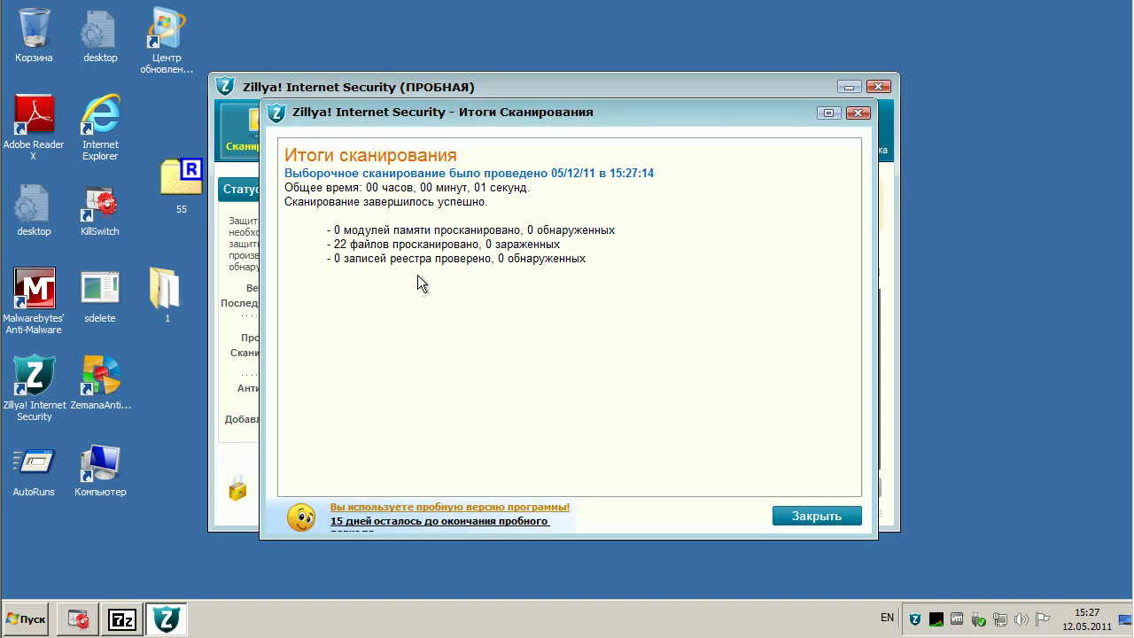
- Close the scan results and the Zillya main window, acknowledging the background-running notice
{"action": "left_click", "coordinate": [805, 517]}
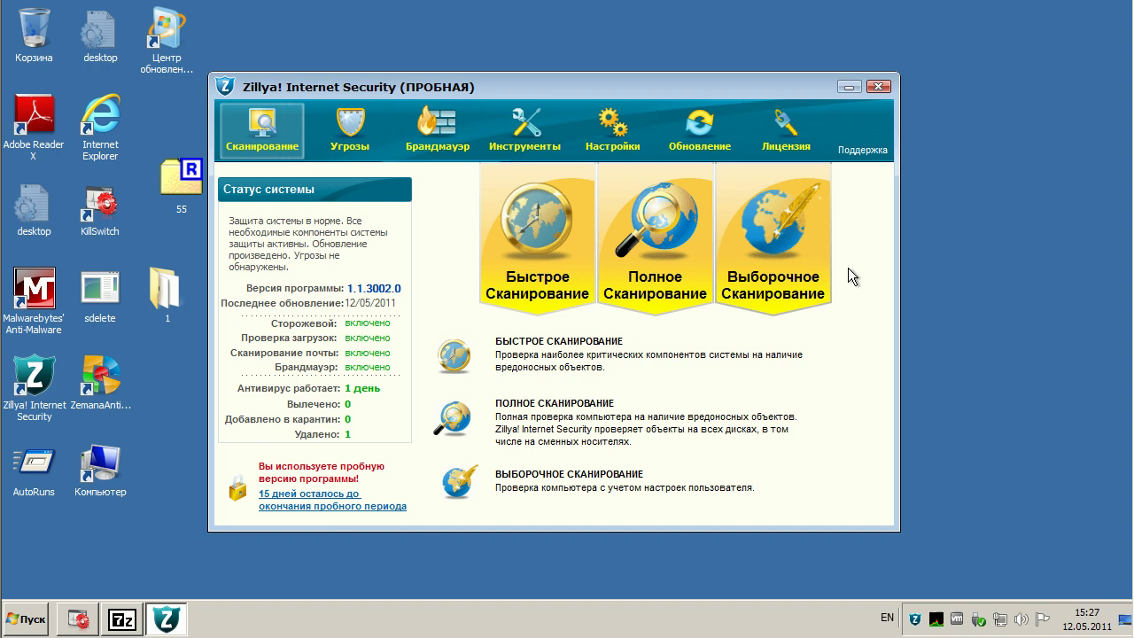
{"action": "left_click", "coordinate": [880, 87]}
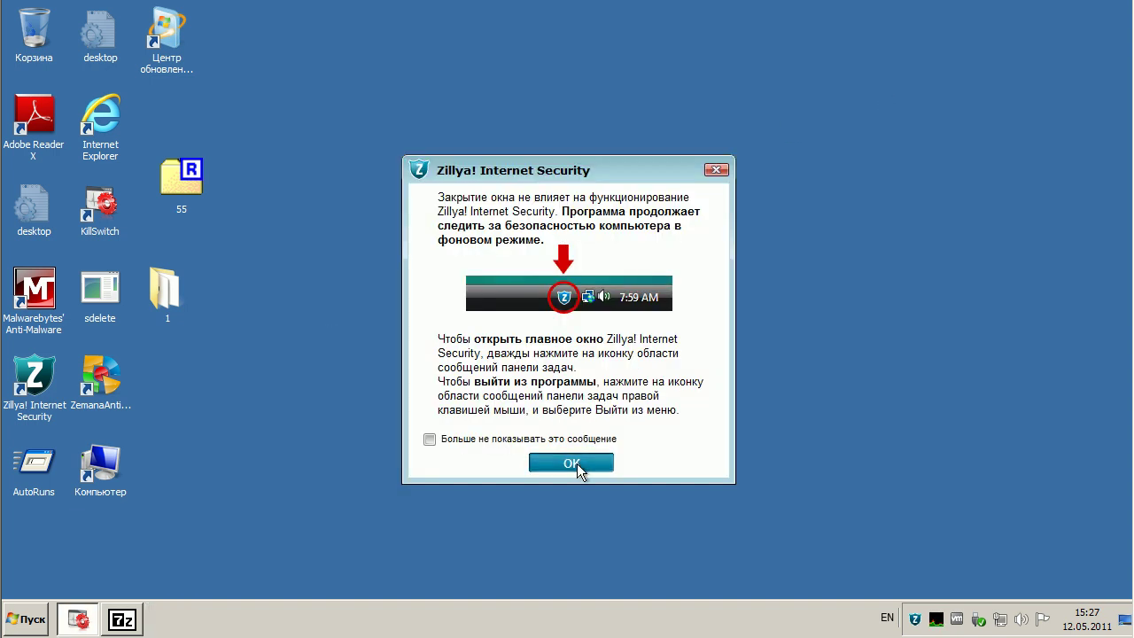
{"action": "left_click", "coordinate": [576, 463]}
- Reopen Zillya from the tray, check the Обновление status, then close it to the tray
{"action": "double_click", "coordinate": [914, 618]}
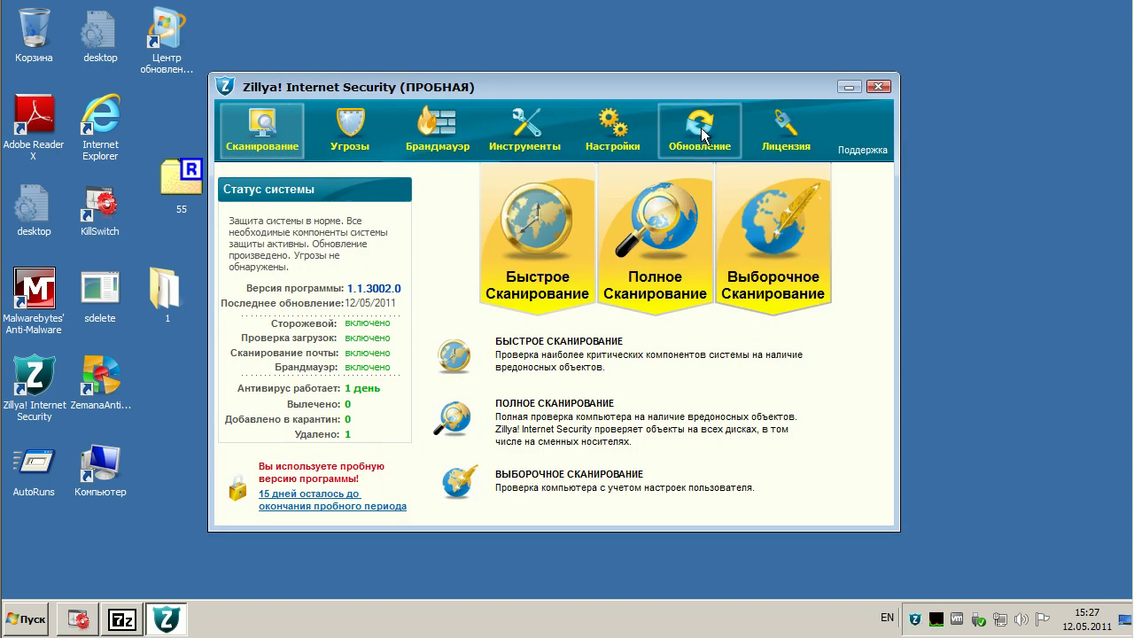
{"action": "left_click", "coordinate": [699, 128]}
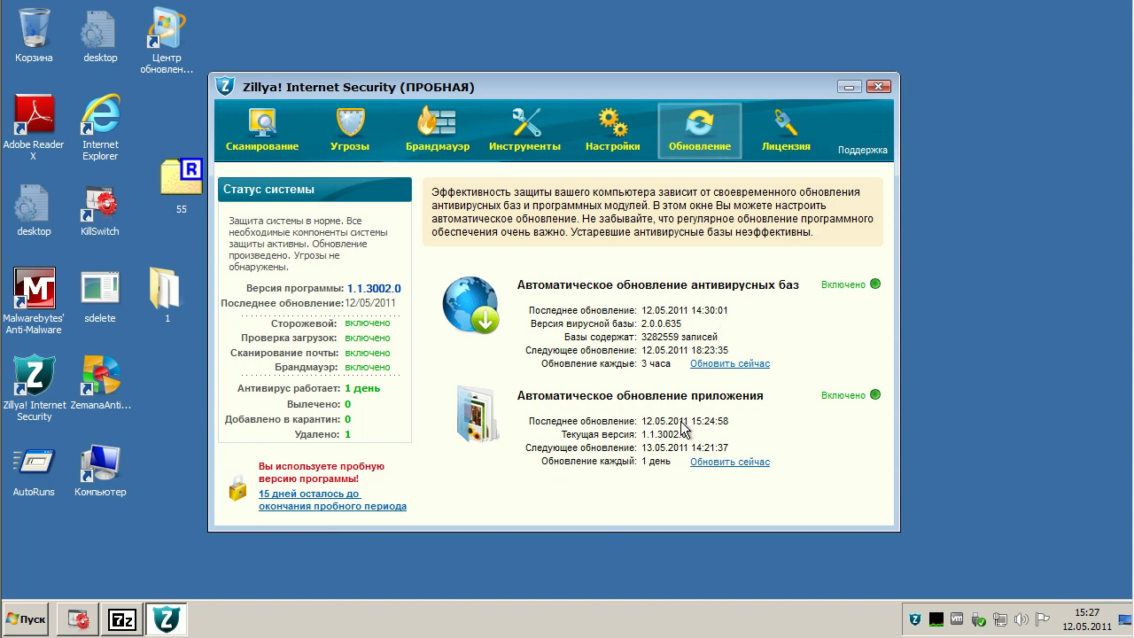
{"action": "left_click", "coordinate": [876, 88]}
{"action": "left_click", "coordinate": [580, 461]}
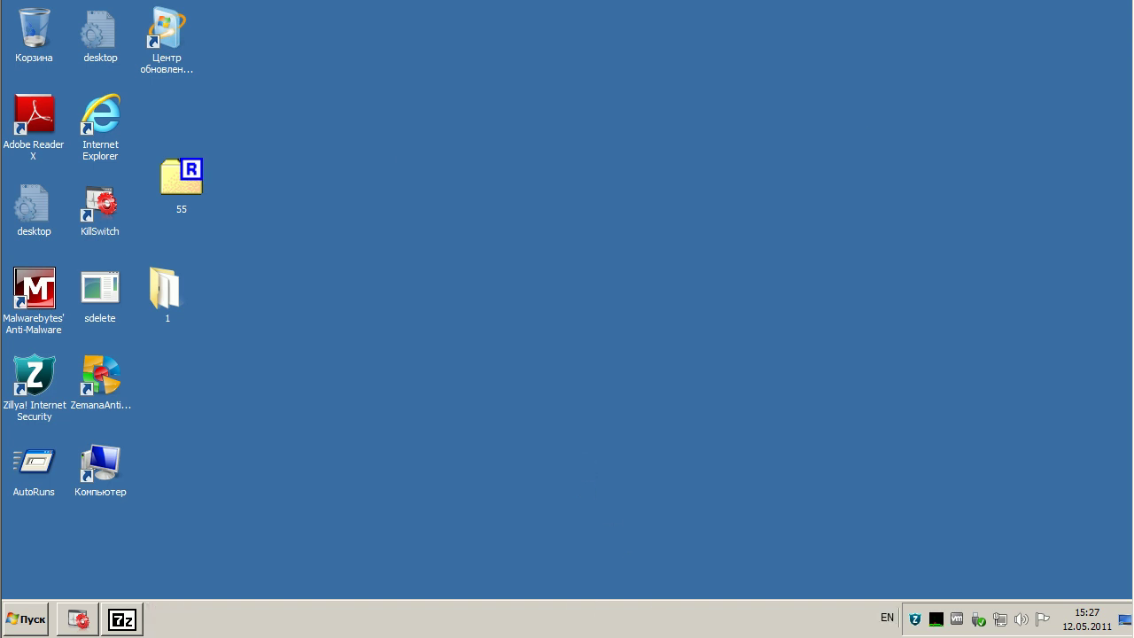